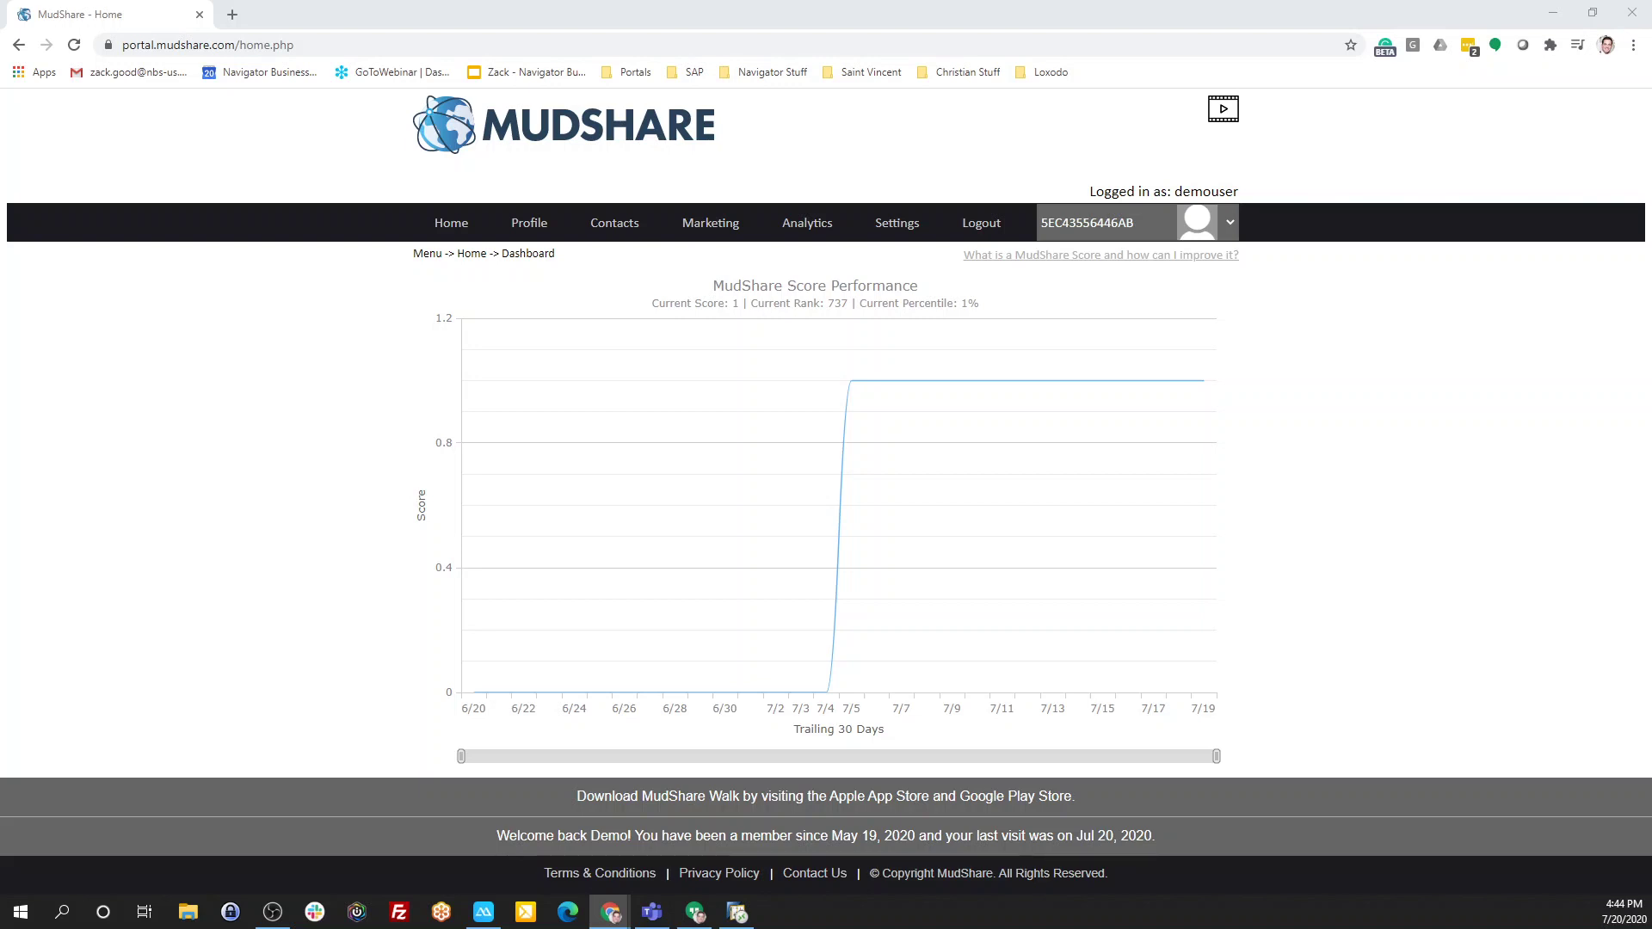
# Start a new survey campaign named "Online Survey 2020" with the type Online Survey.
pyautogui.click(702, 229)
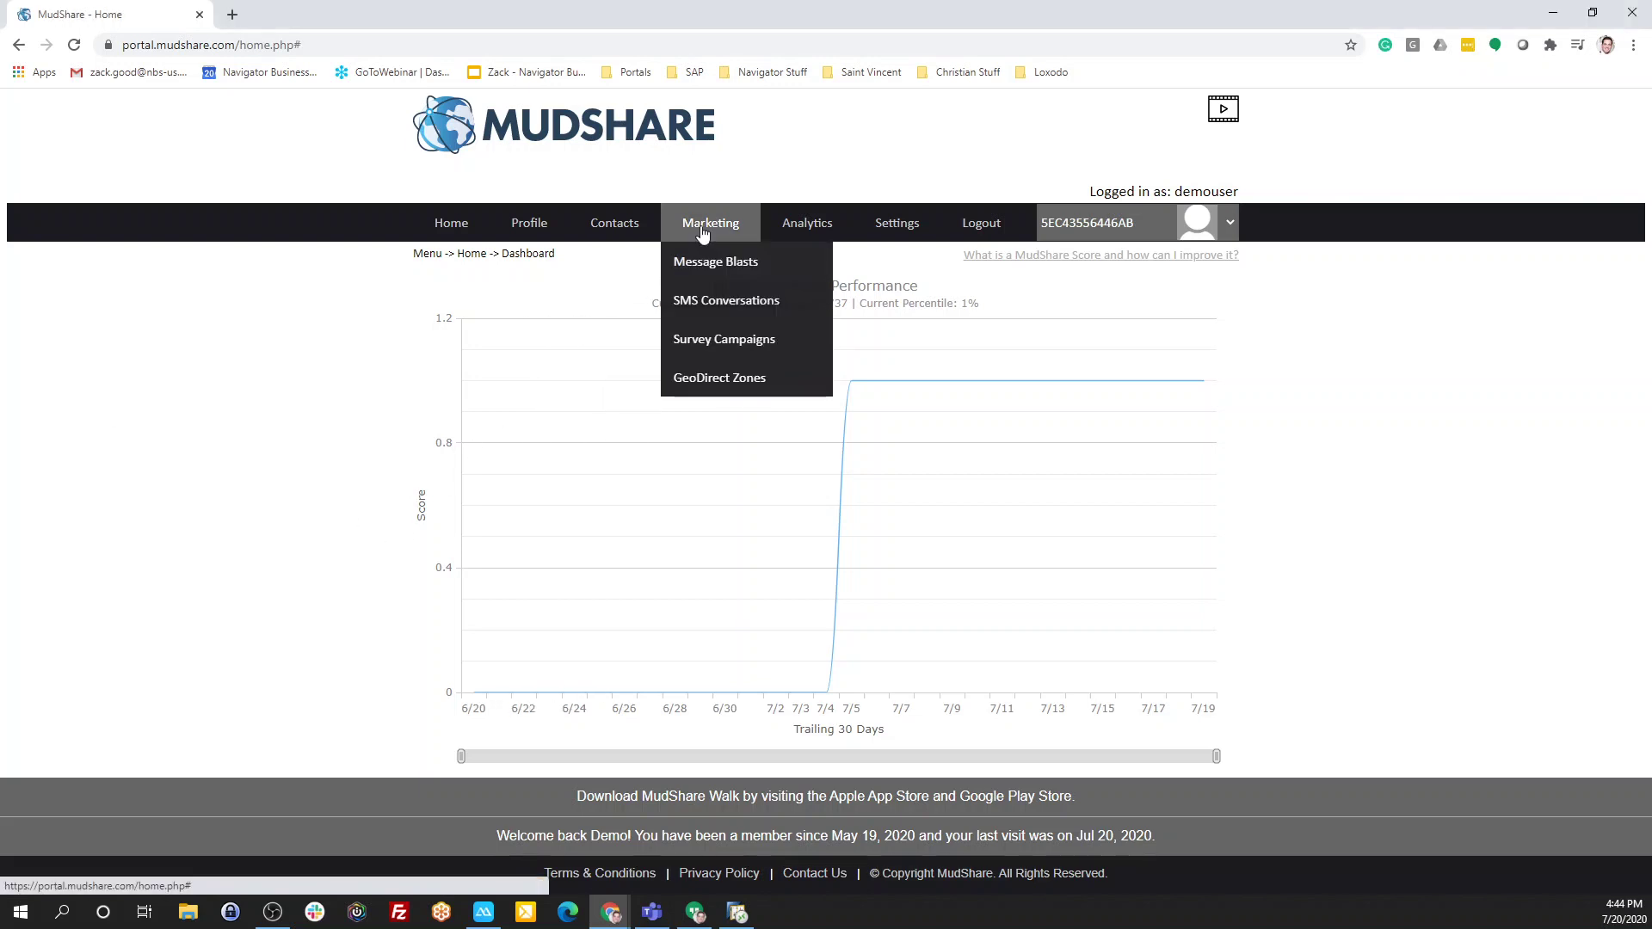
pyautogui.click(711, 341)
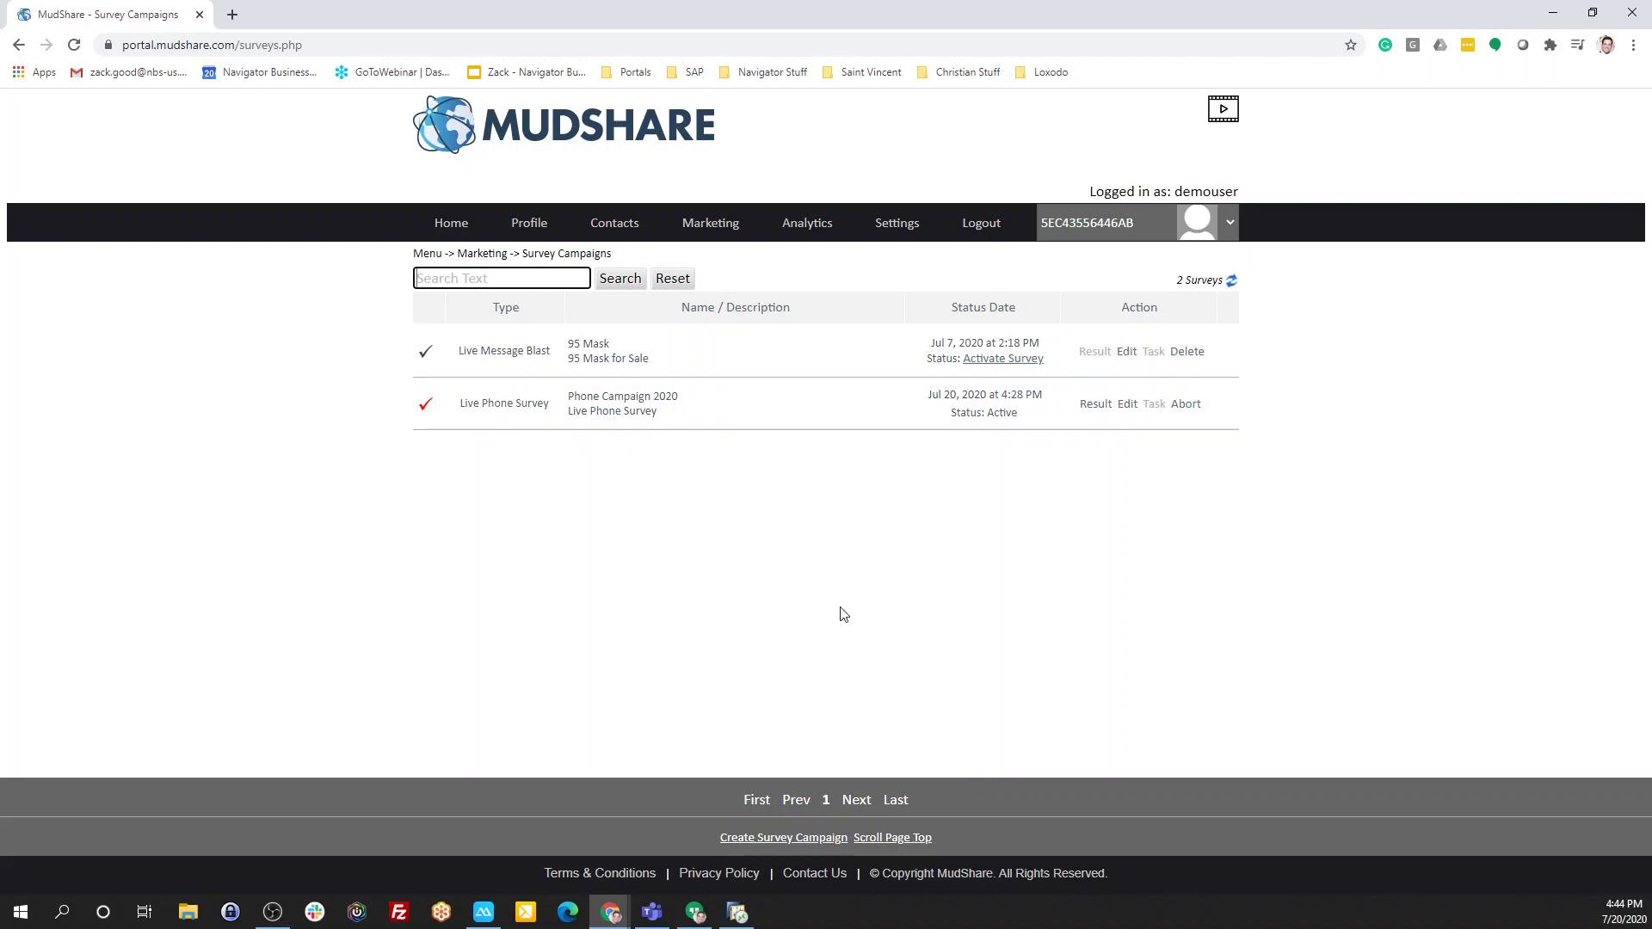
pyautogui.click(775, 839)
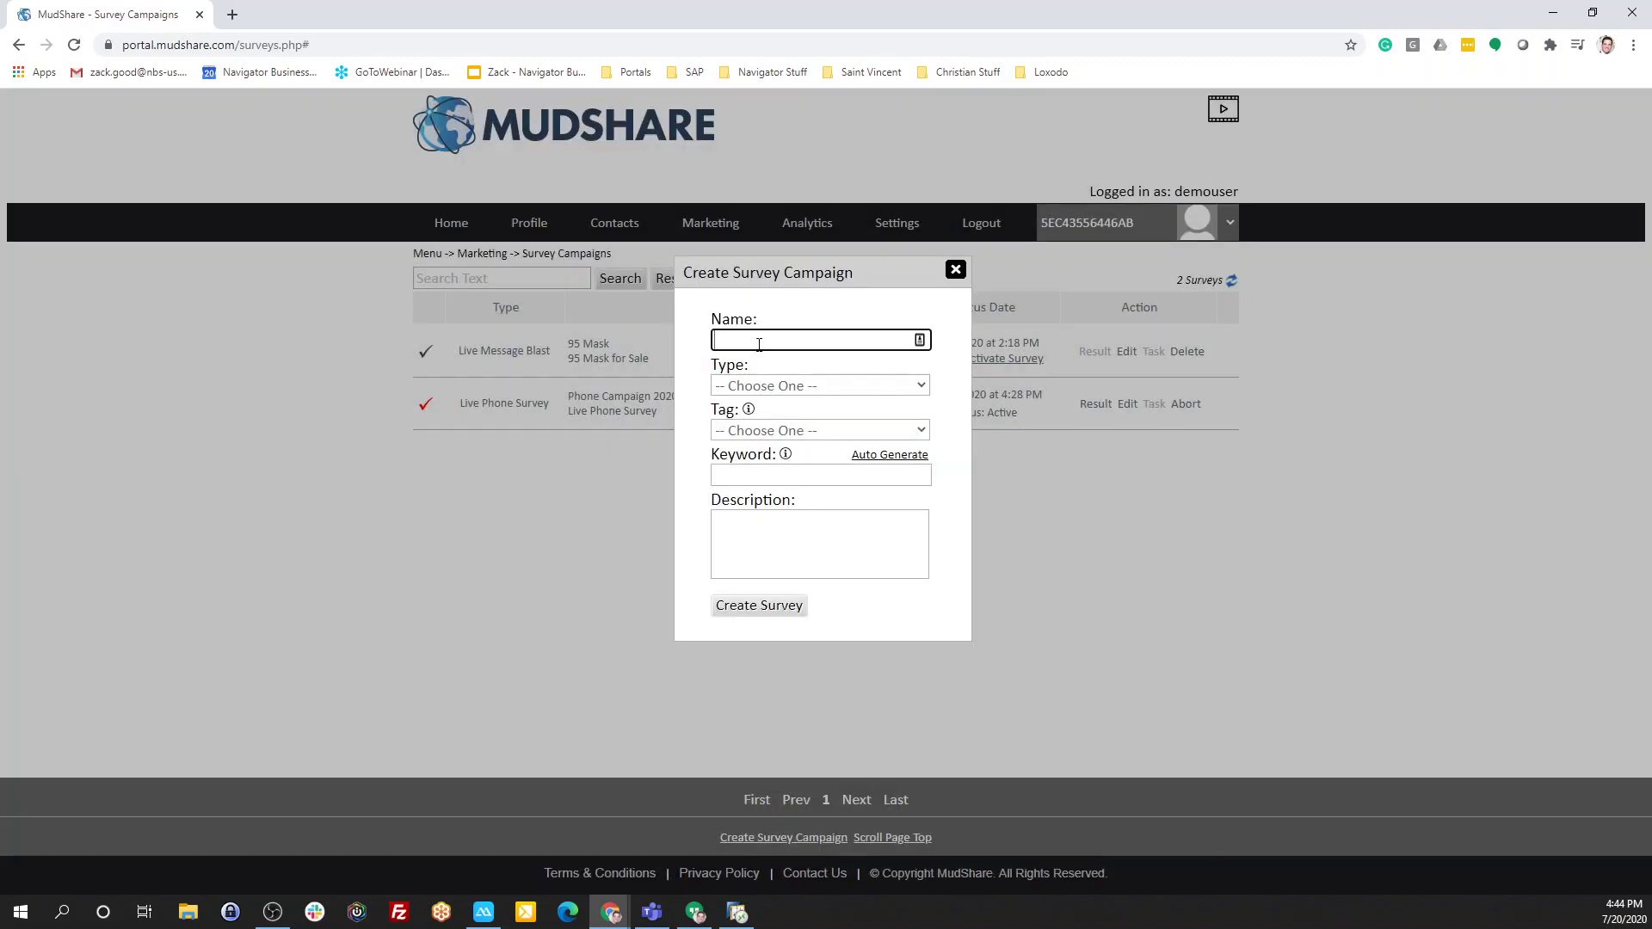
pyautogui.click(759, 341)
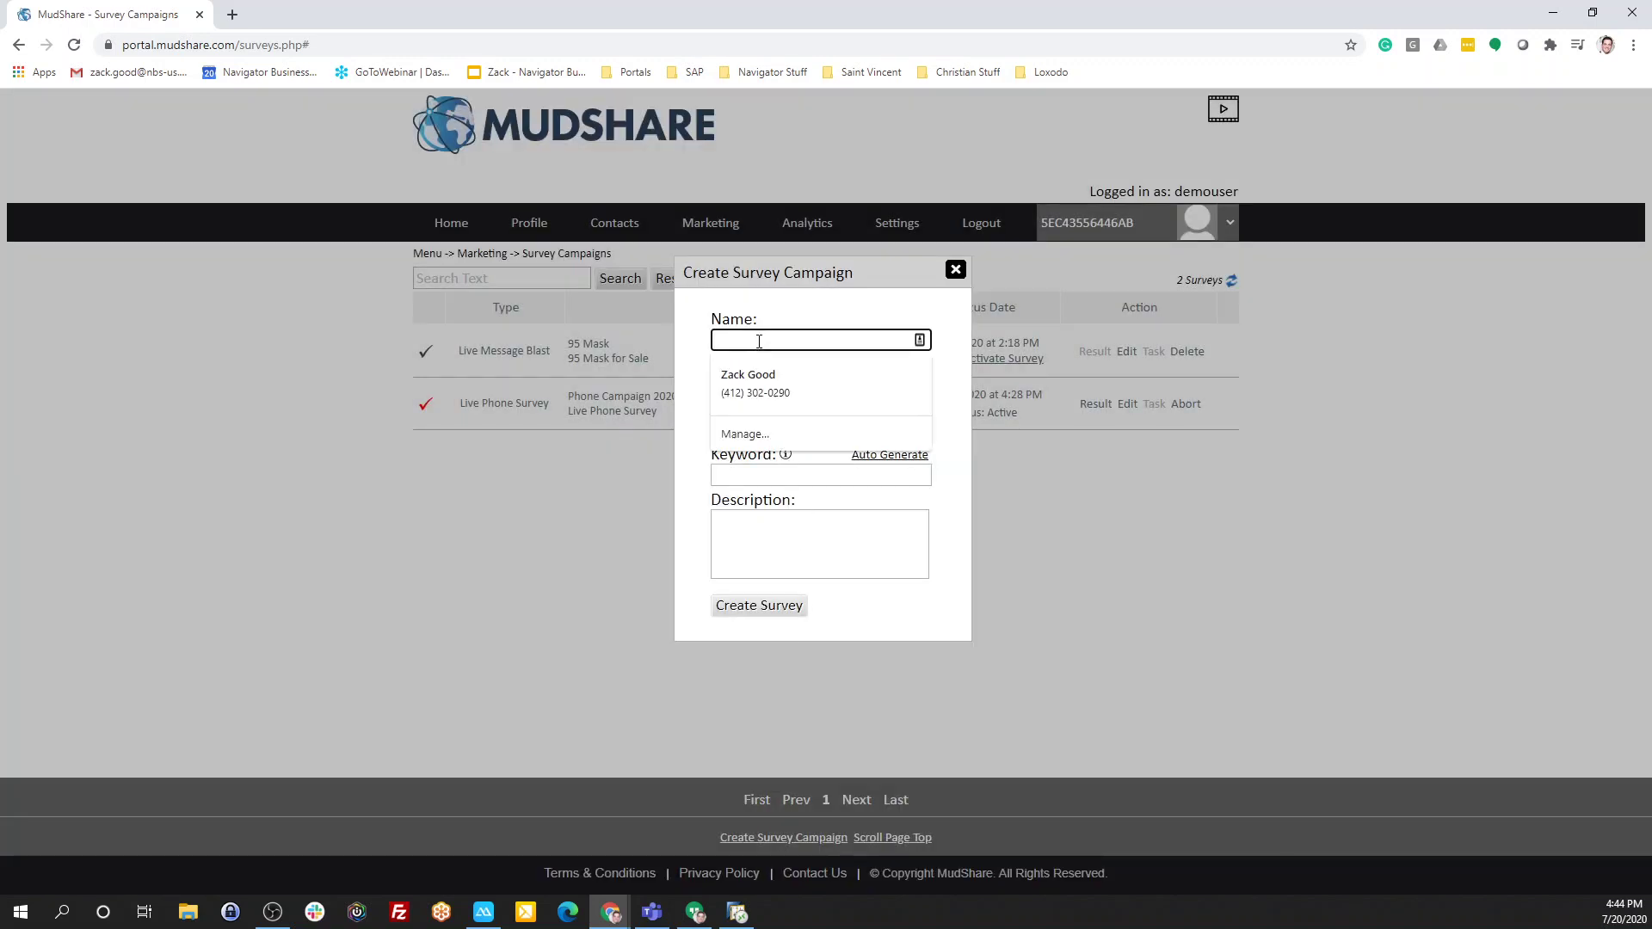
pyautogui.write('O')
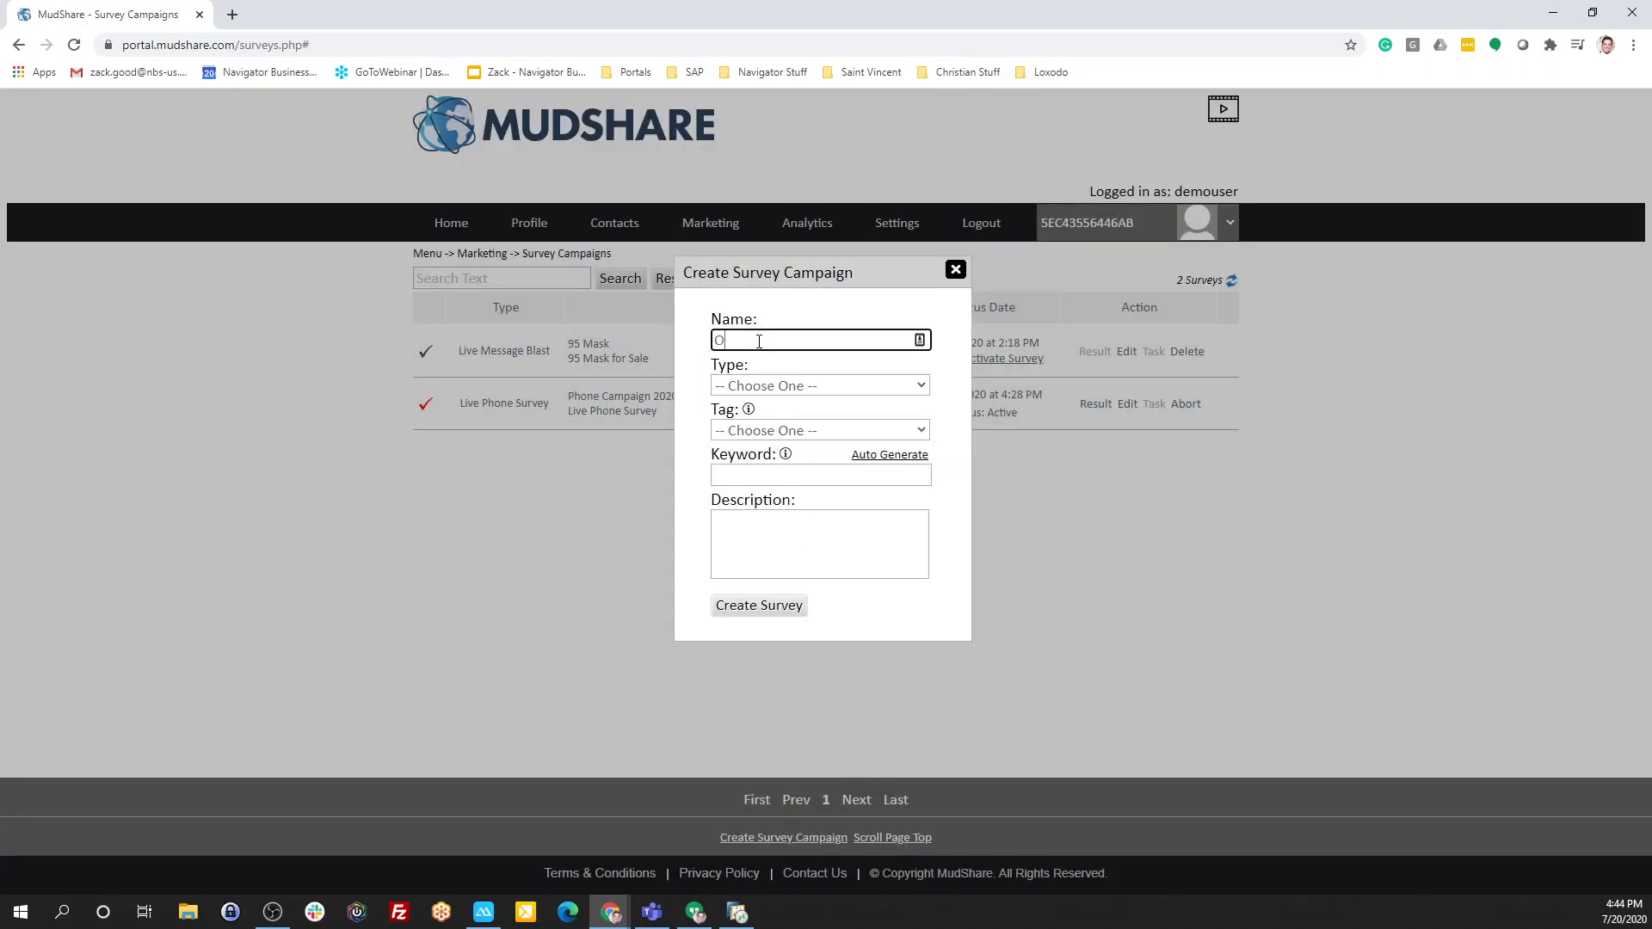
pyautogui.write('nline Survey 2020')
pyautogui.click(775, 385)
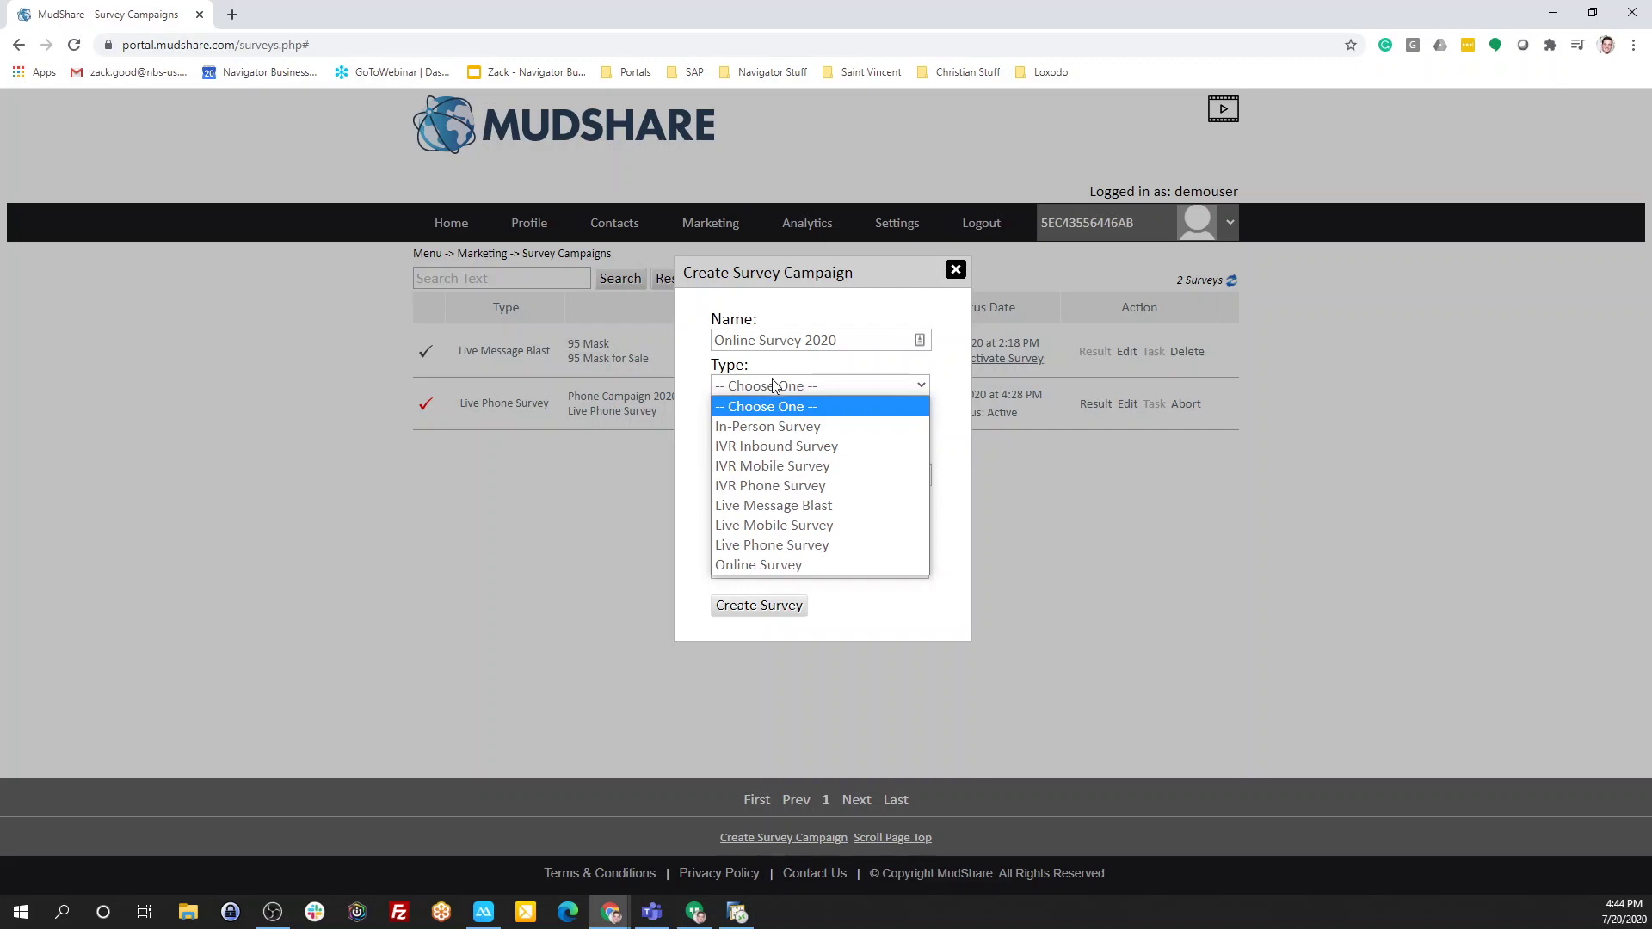
pyautogui.click(829, 566)
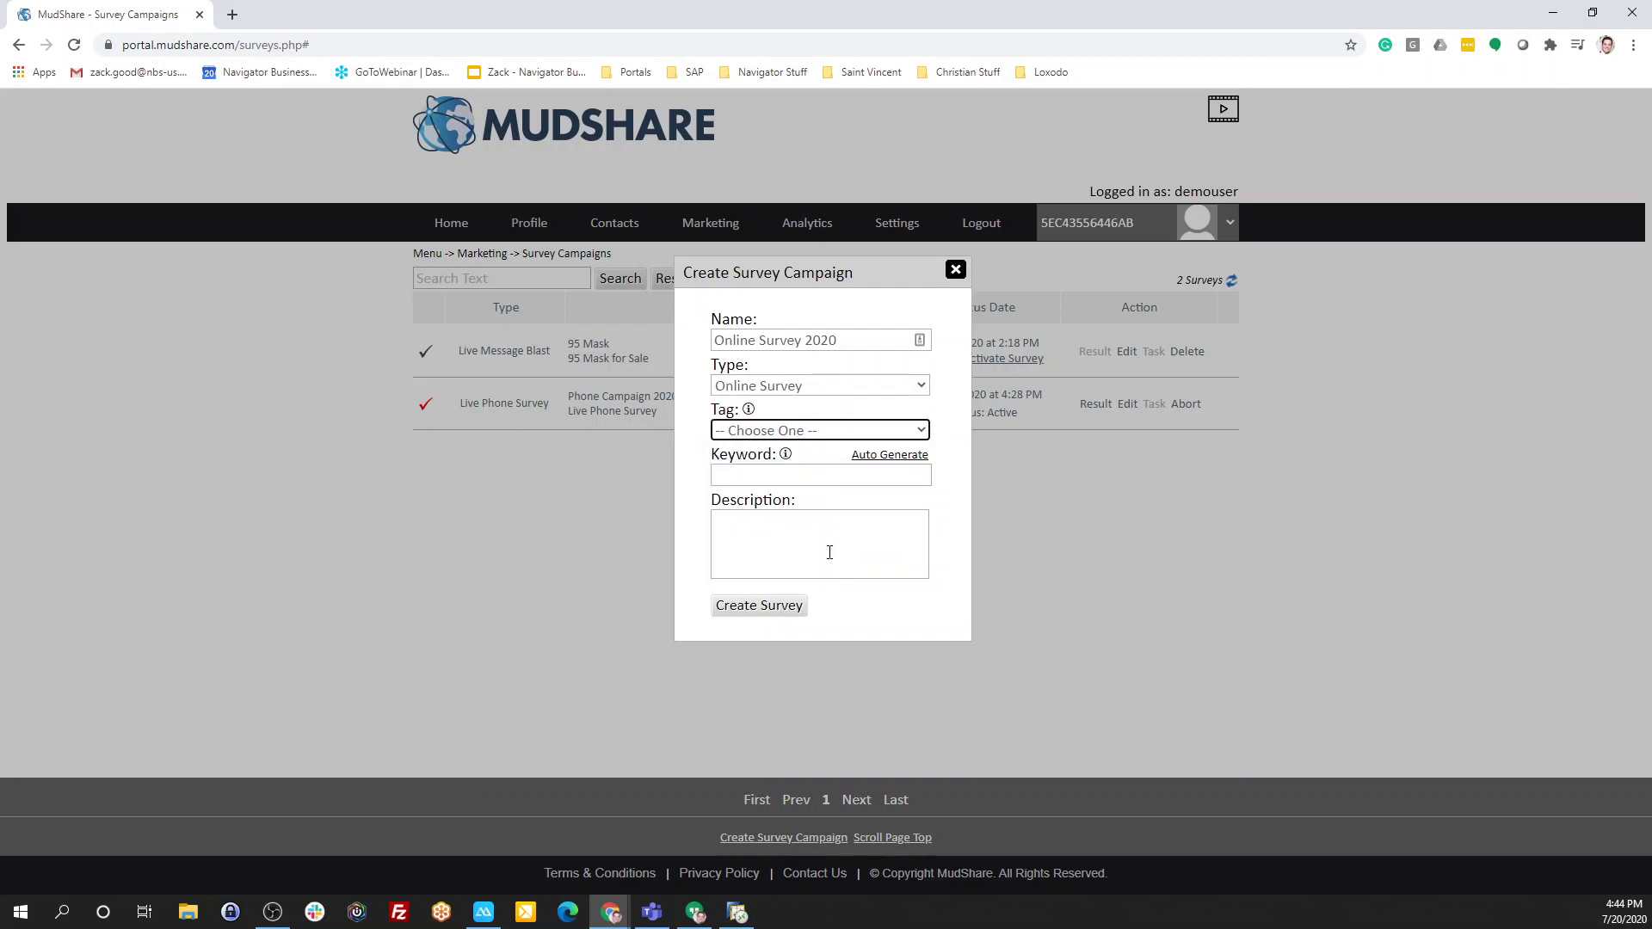
# Give the campaign the tag Online Survey Taker, keyword "testsurvey" and description "Online Survey", and create the survey.
pyautogui.click(833, 434)
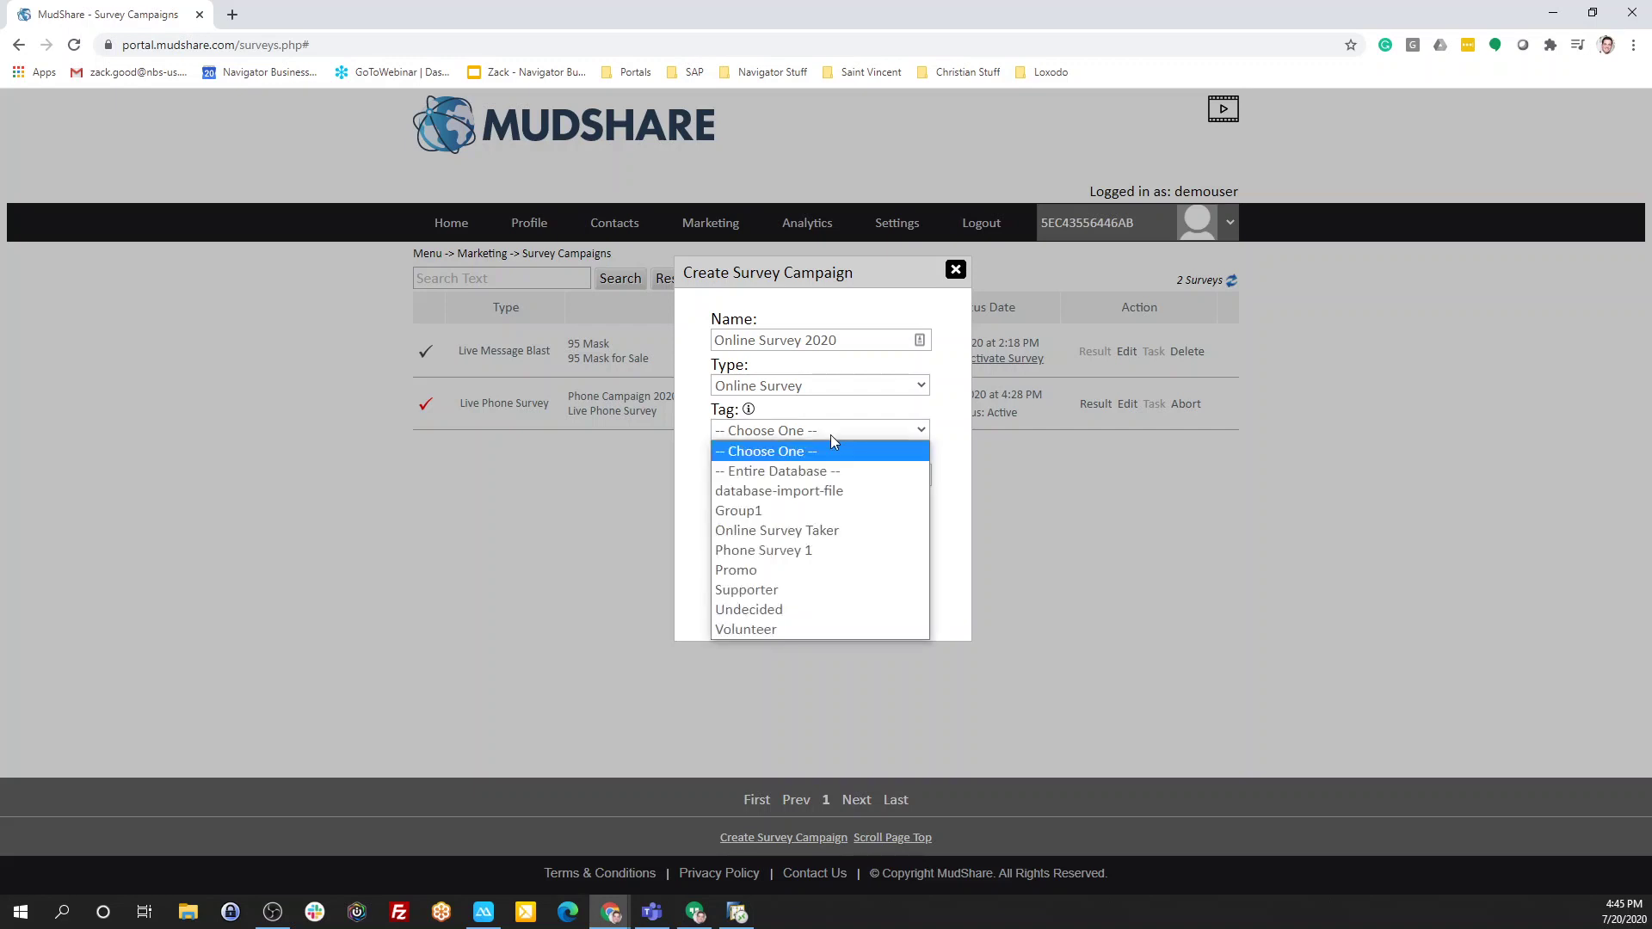
pyautogui.click(829, 532)
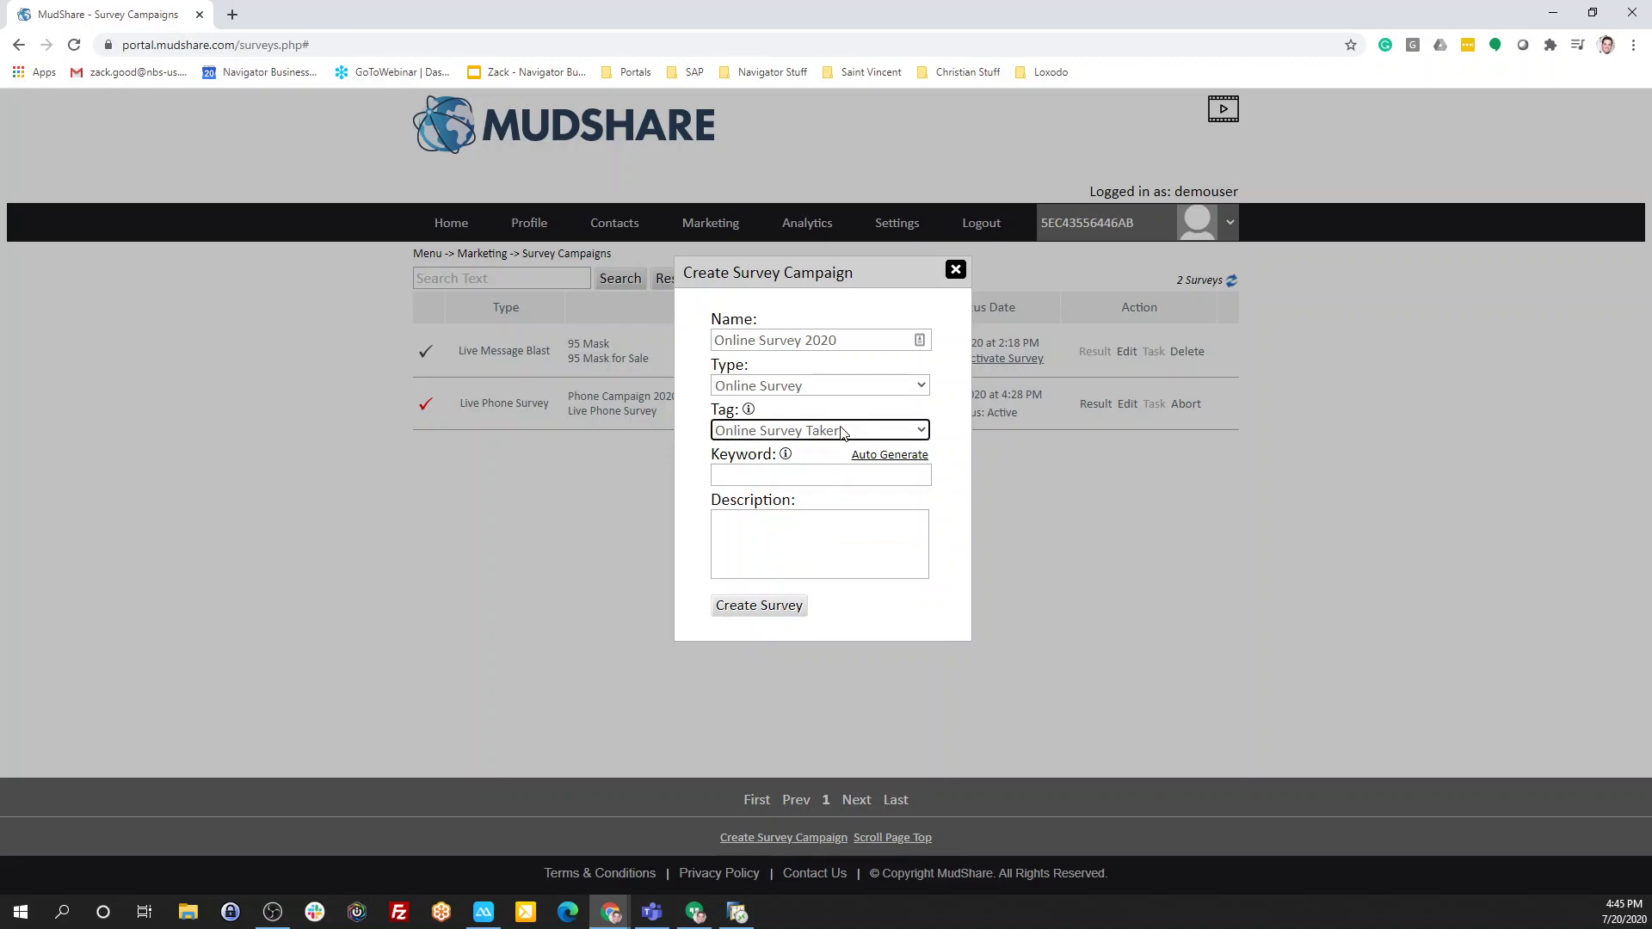
pyautogui.click(821, 475)
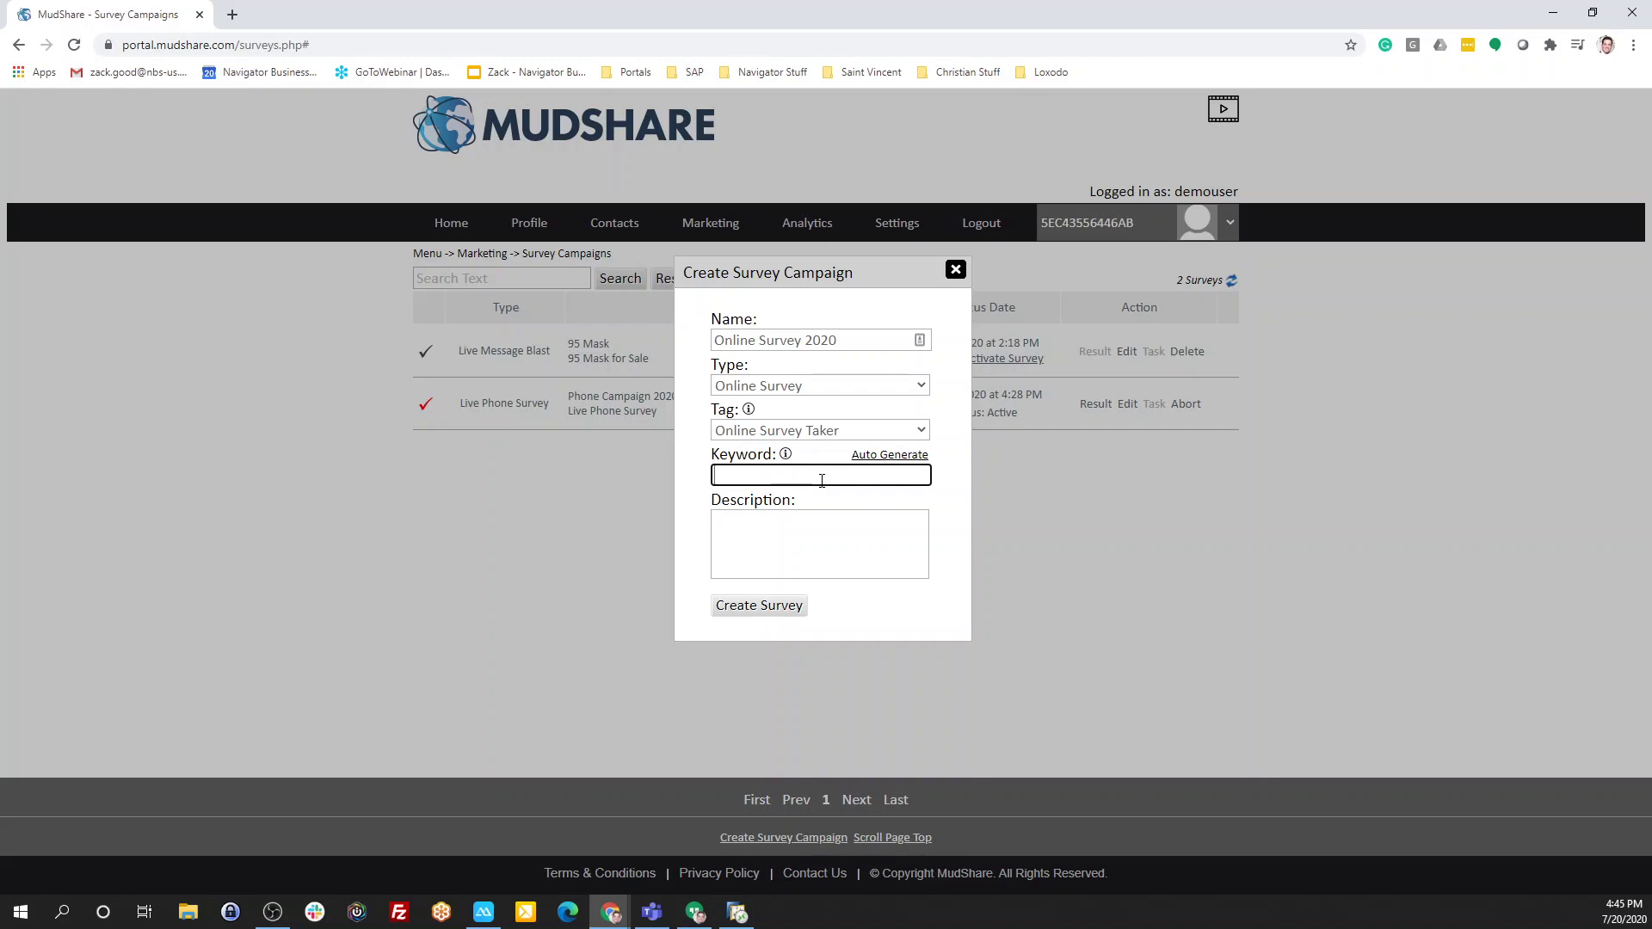
pyautogui.write('testsurvey')
pyautogui.click(820, 529)
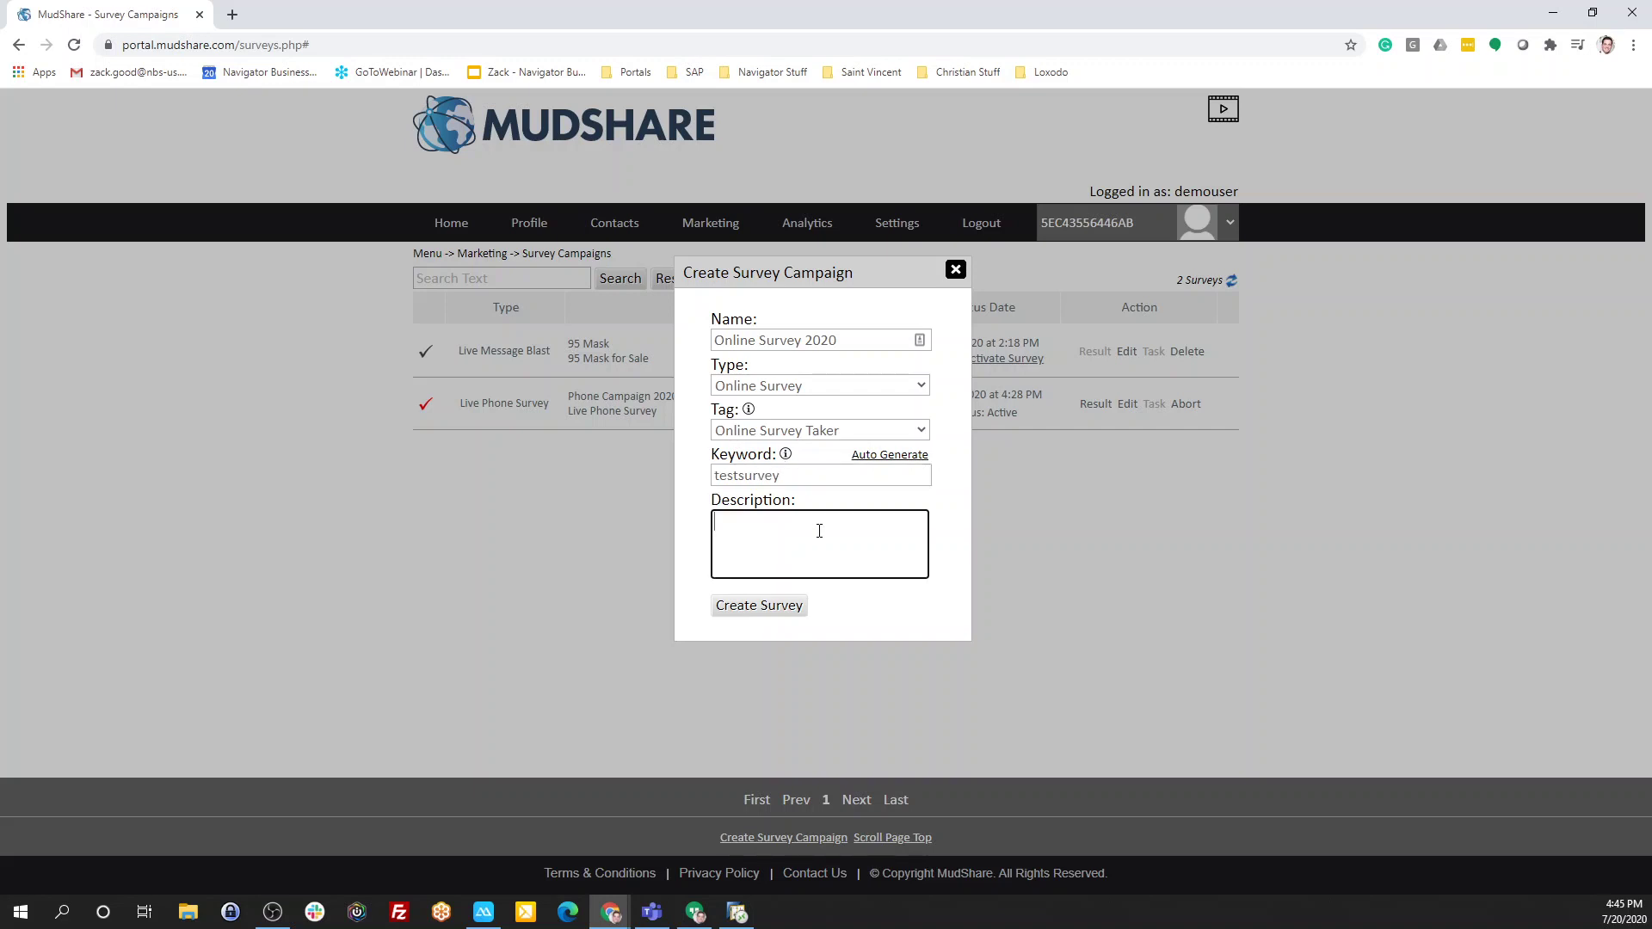
pyautogui.write('Online Survey')
pyautogui.click(748, 613)
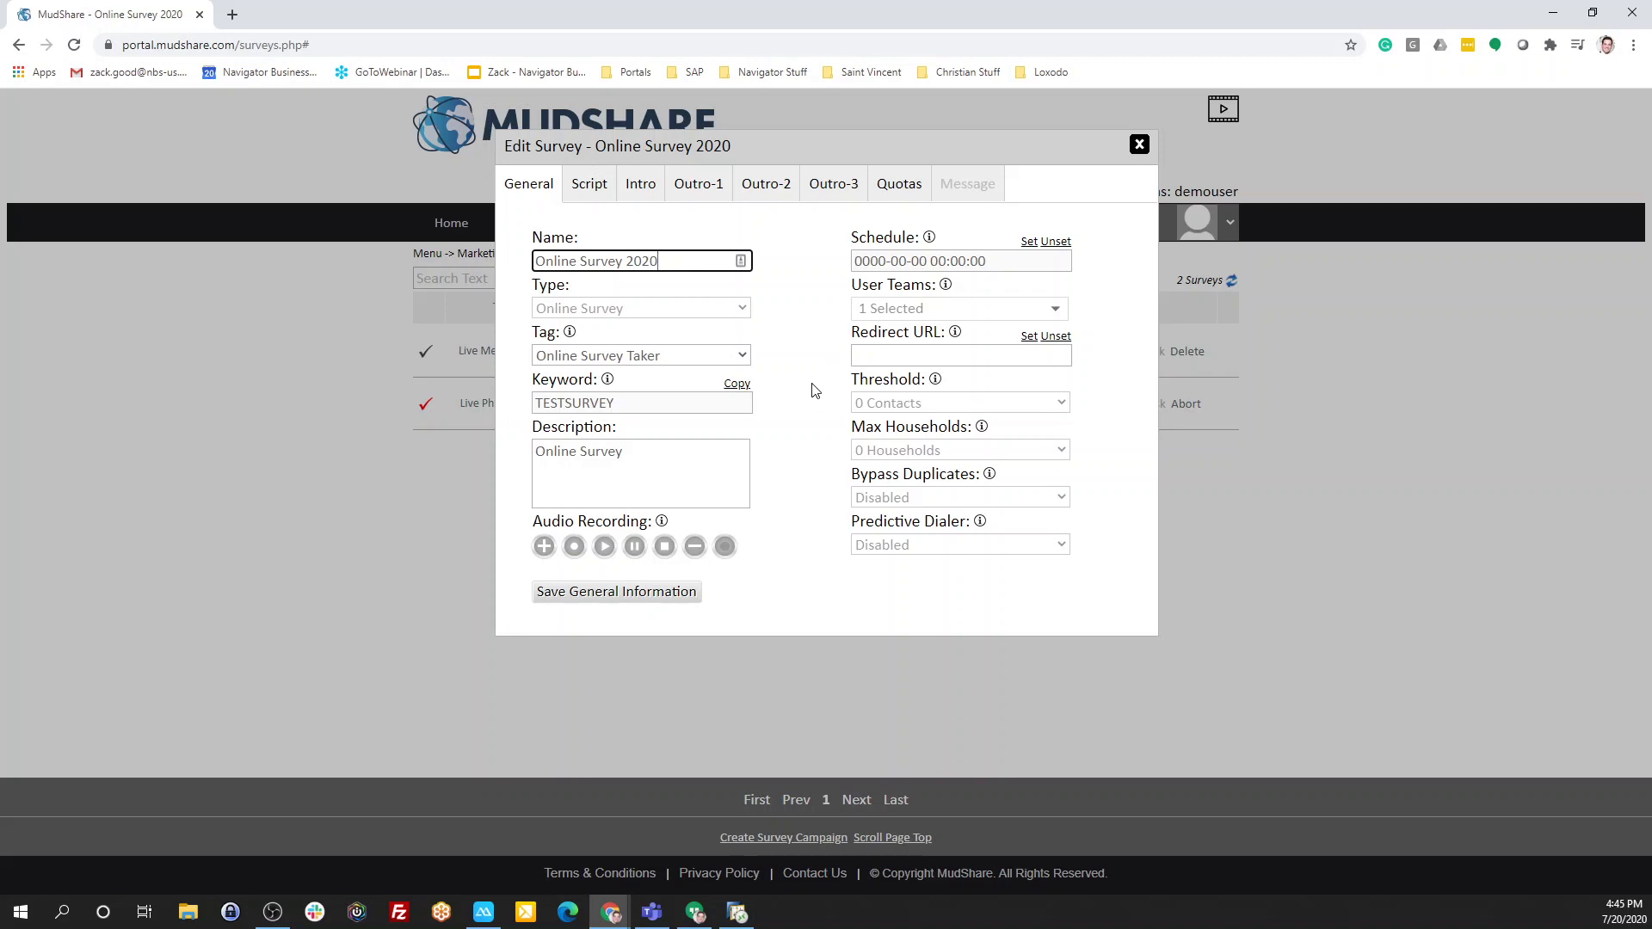
# Save the survey's general information and add the script question "Would you like to receive future promotions from our company?".
pyautogui.click(631, 592)
pyautogui.click(585, 197)
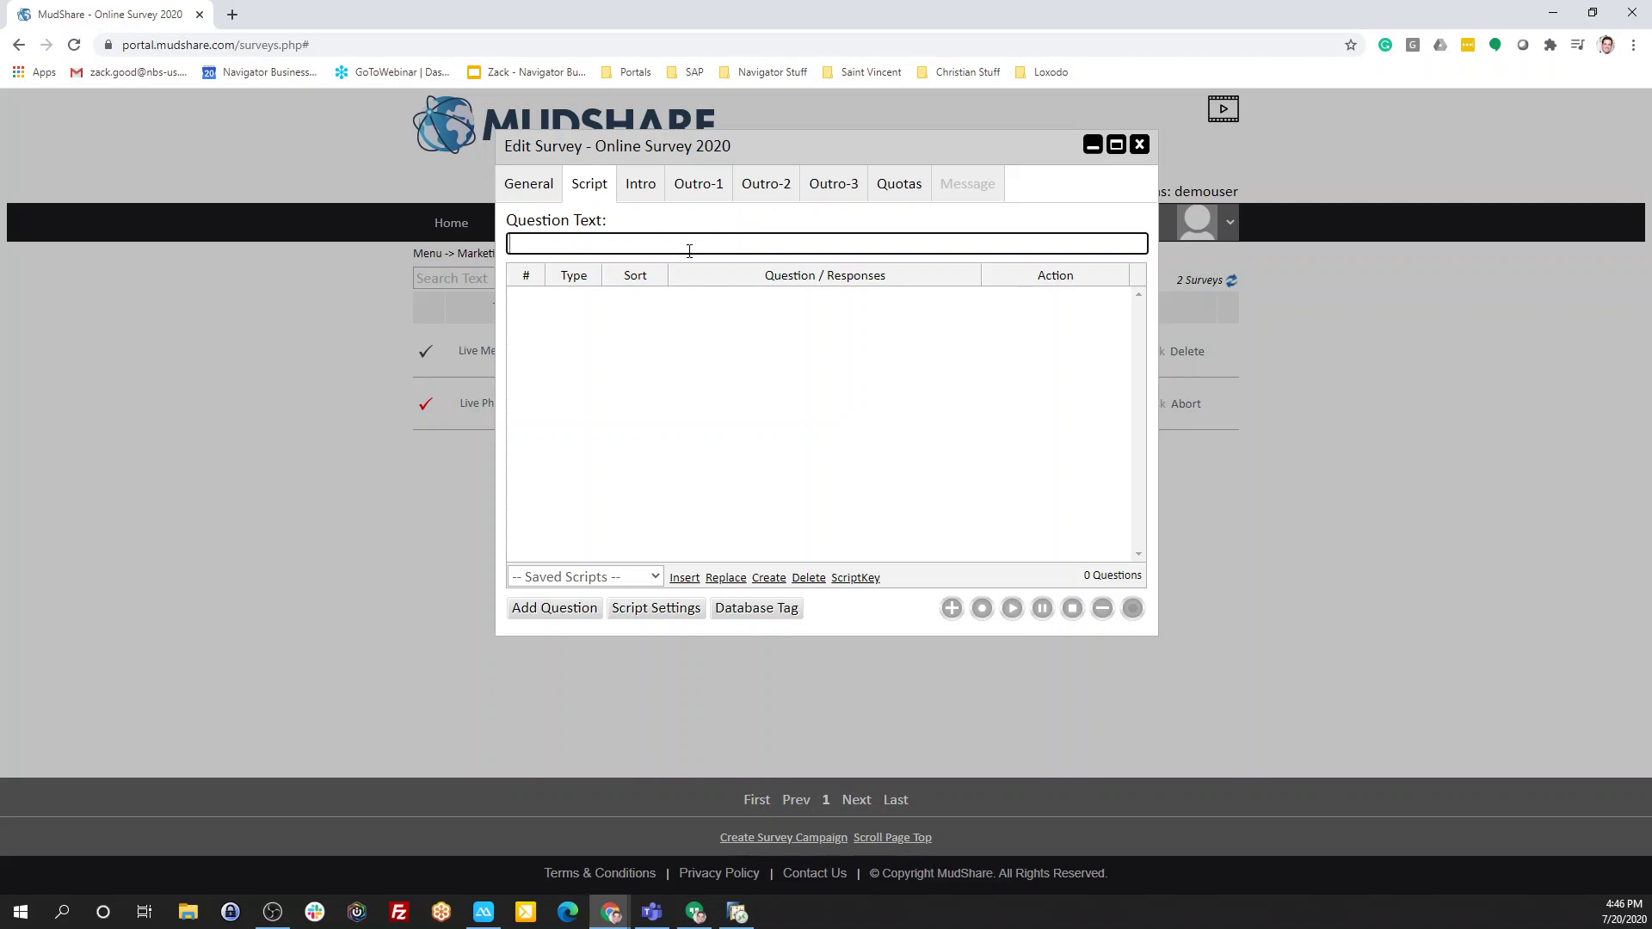
pyautogui.write('Would you like to receive future promotions from our company')
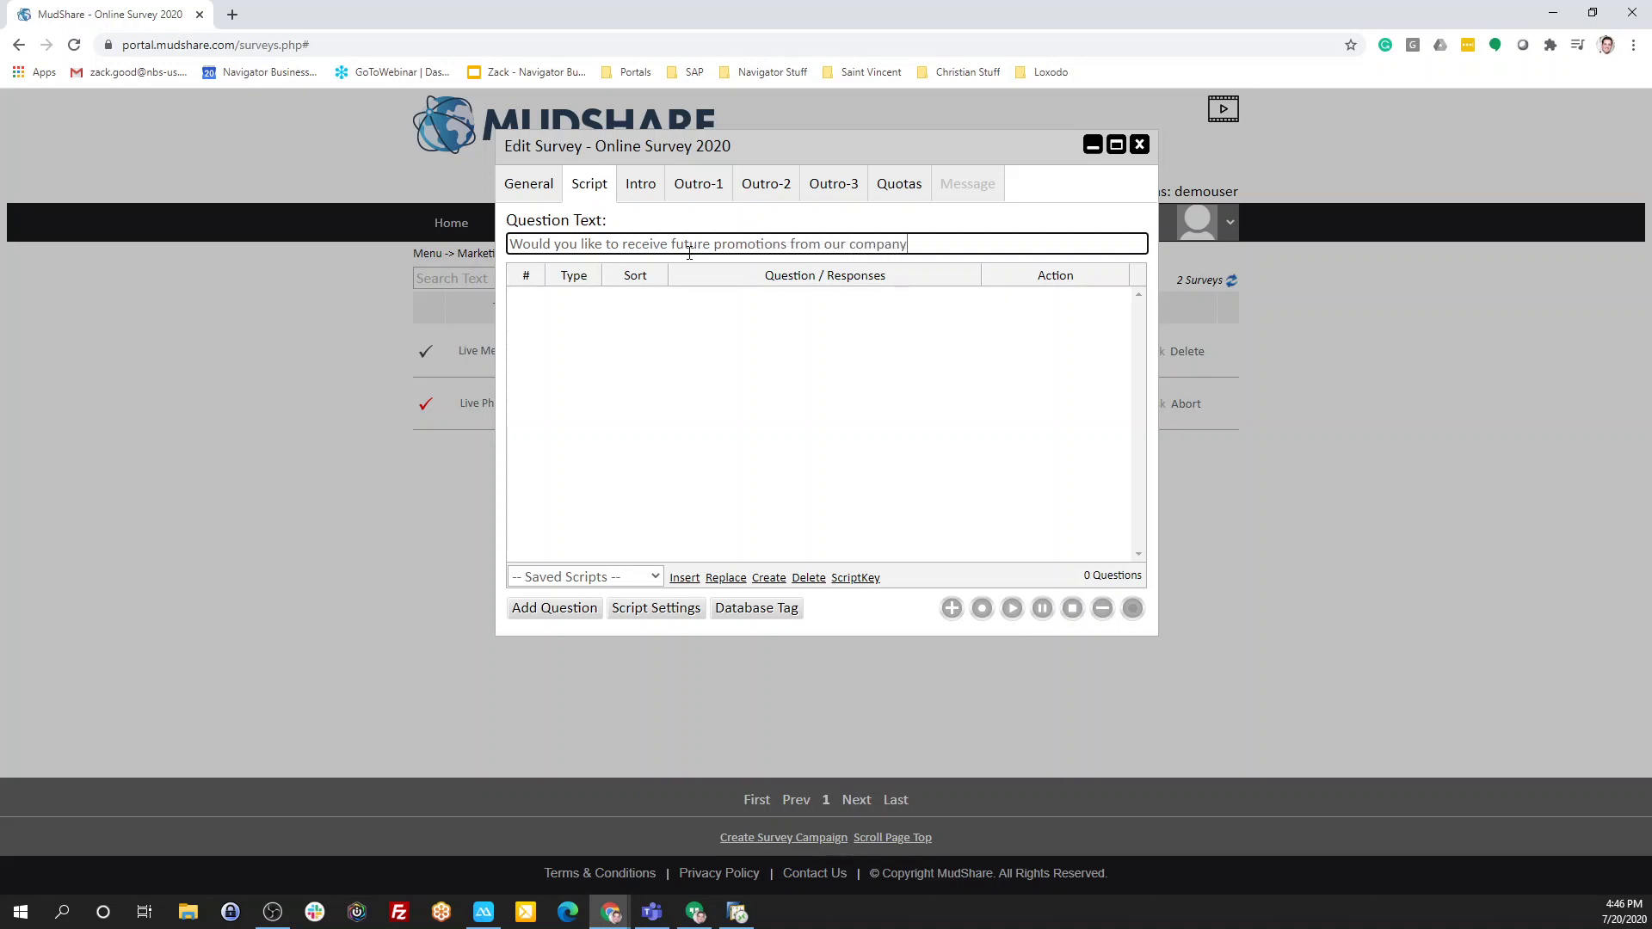
pyautogui.write('?')
pyautogui.click(567, 618)
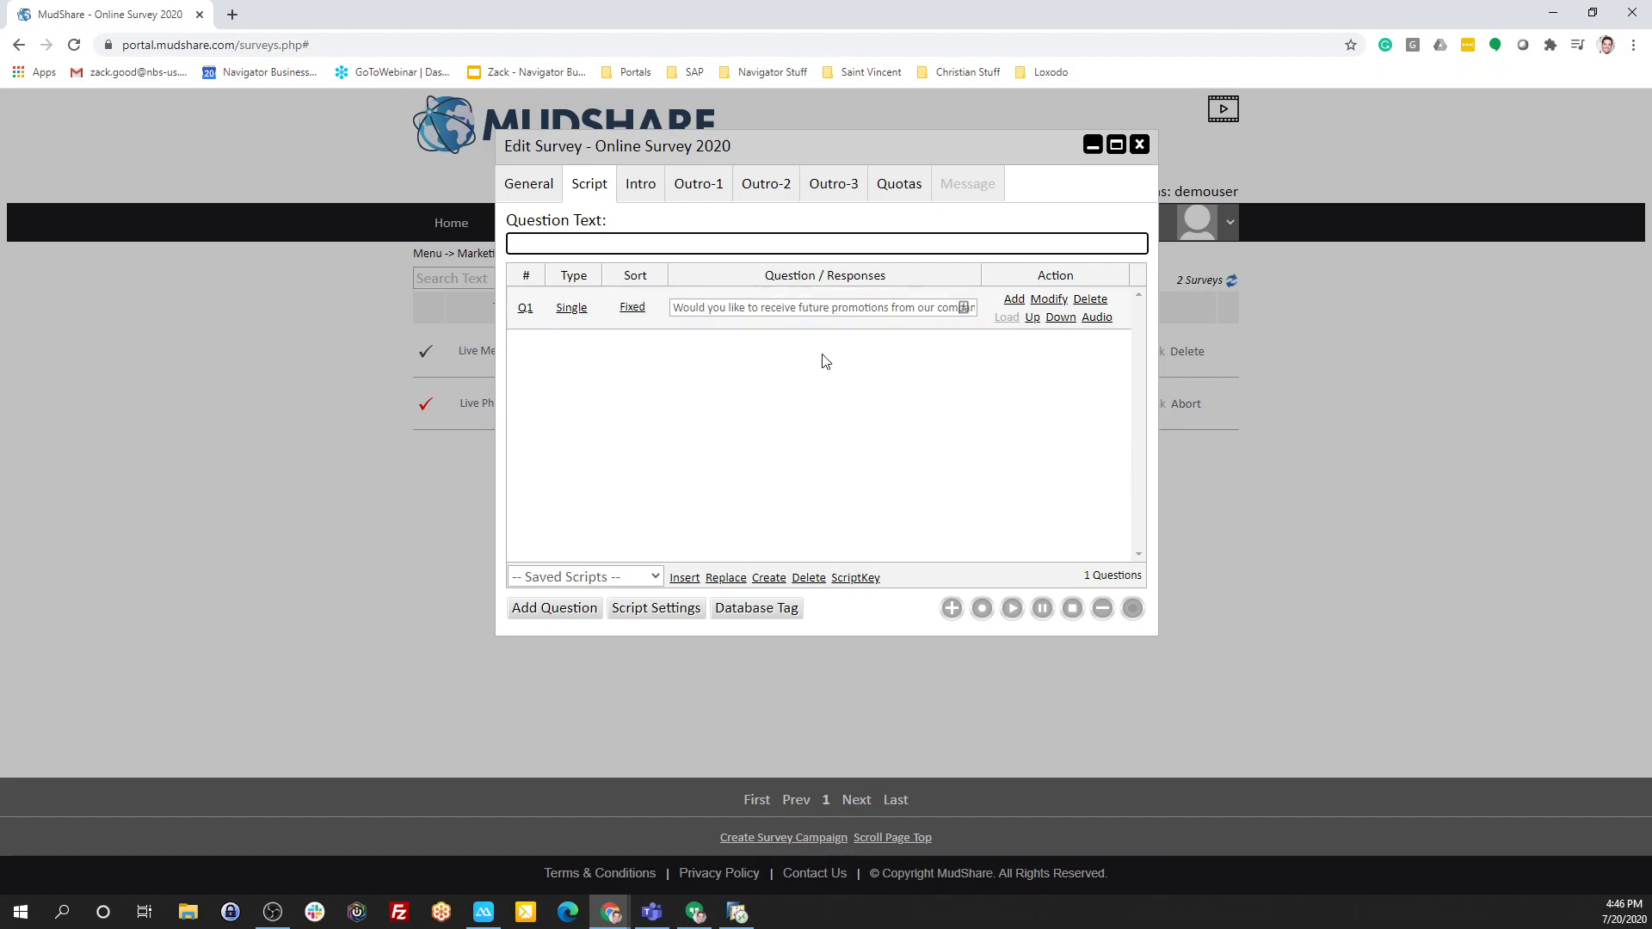
# Add two responses to the promotions question, with the texts "Yes" and "No", and save both.
pyautogui.click(1014, 299)
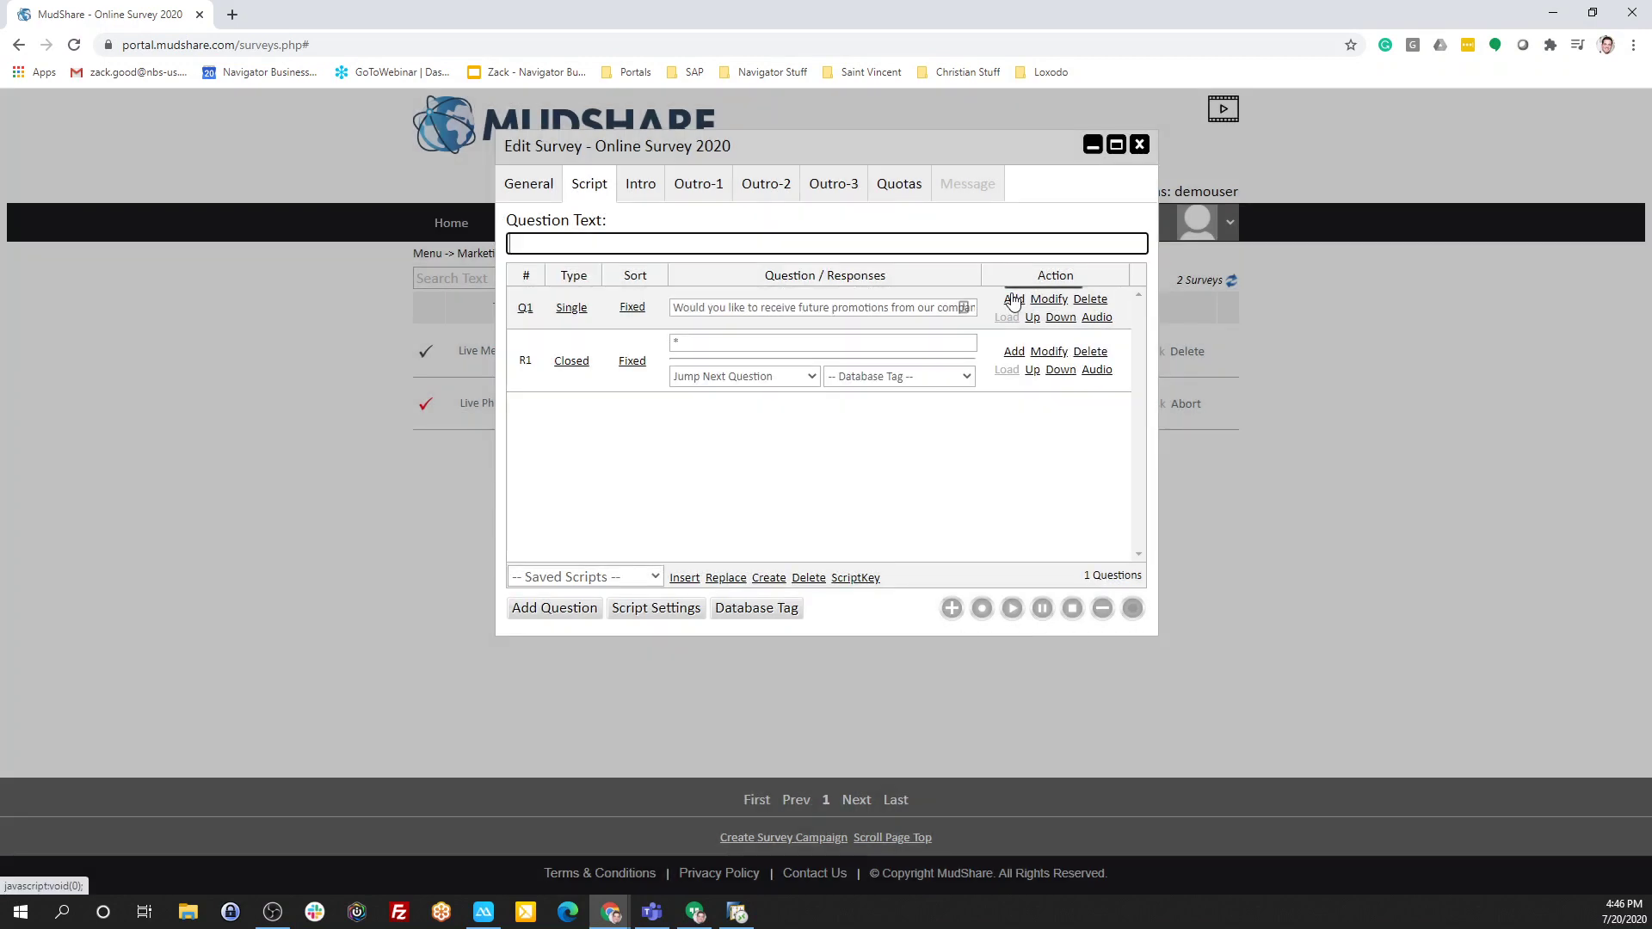
pyautogui.click(1014, 298)
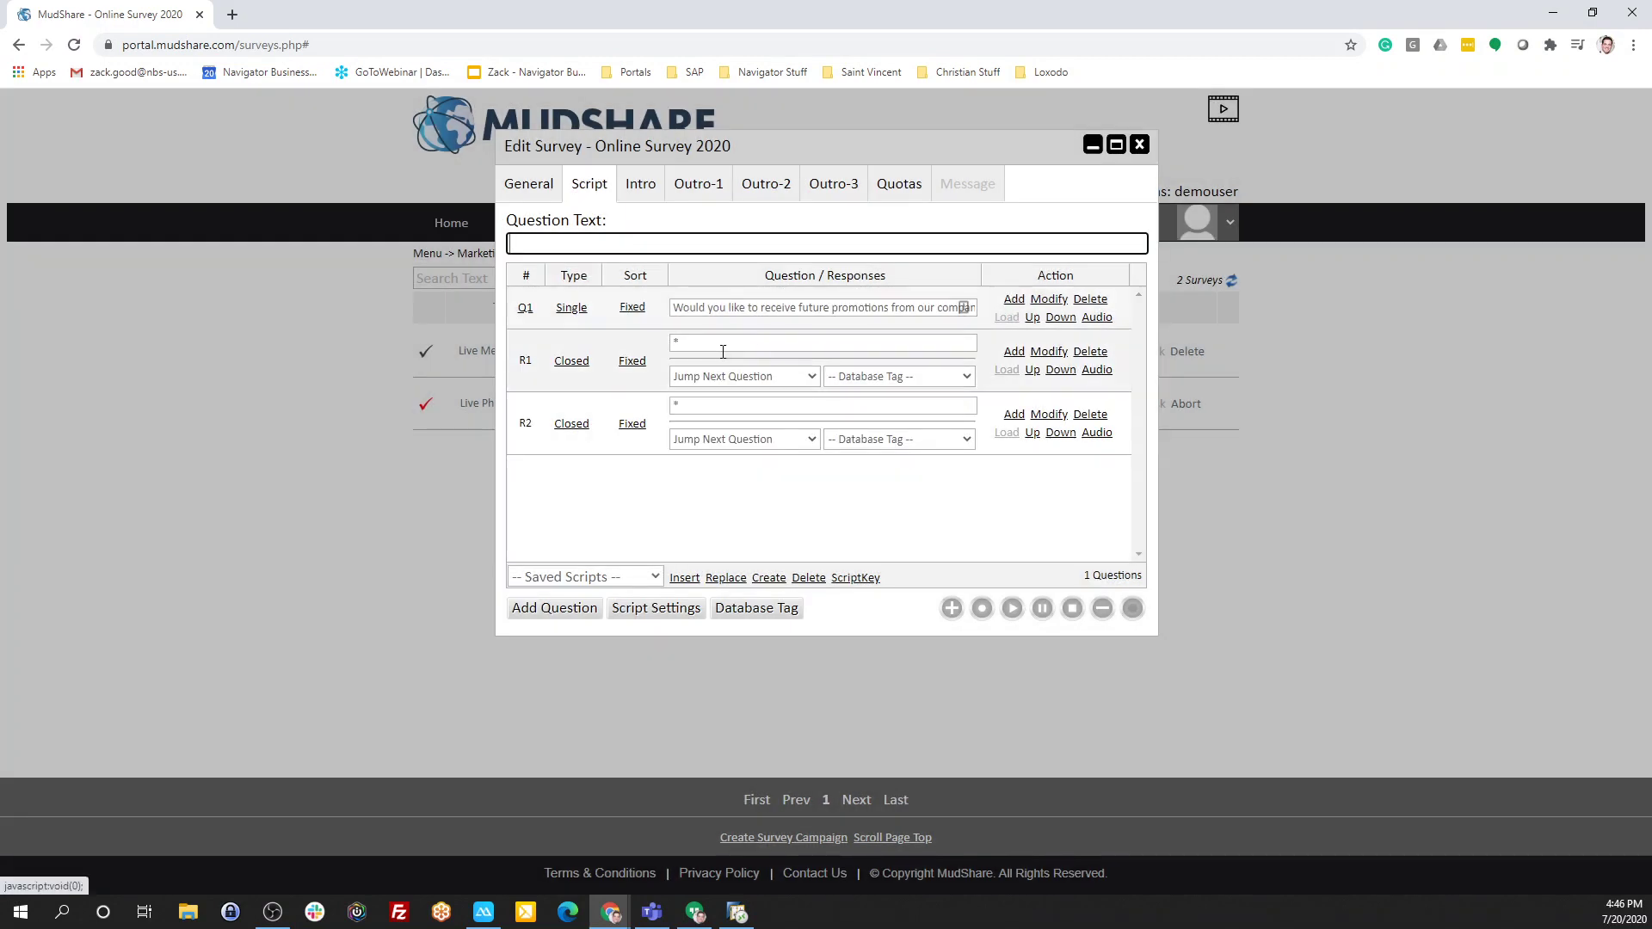
pyautogui.click(723, 350)
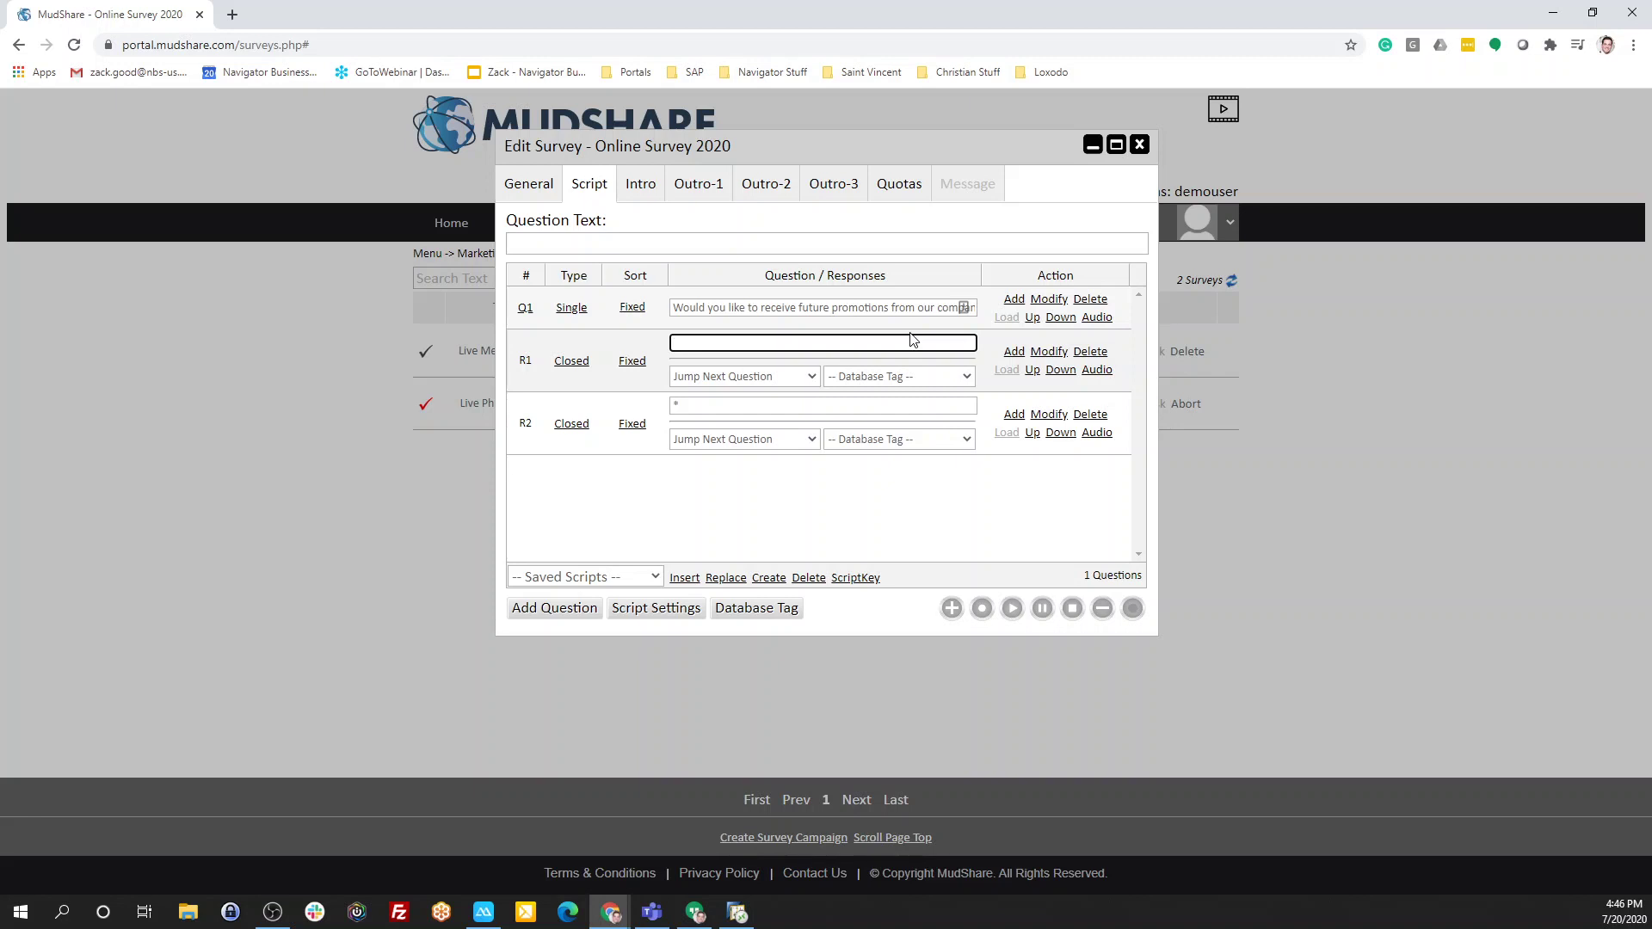
pyautogui.write('Yes')
pyautogui.click(1049, 352)
pyautogui.click(718, 405)
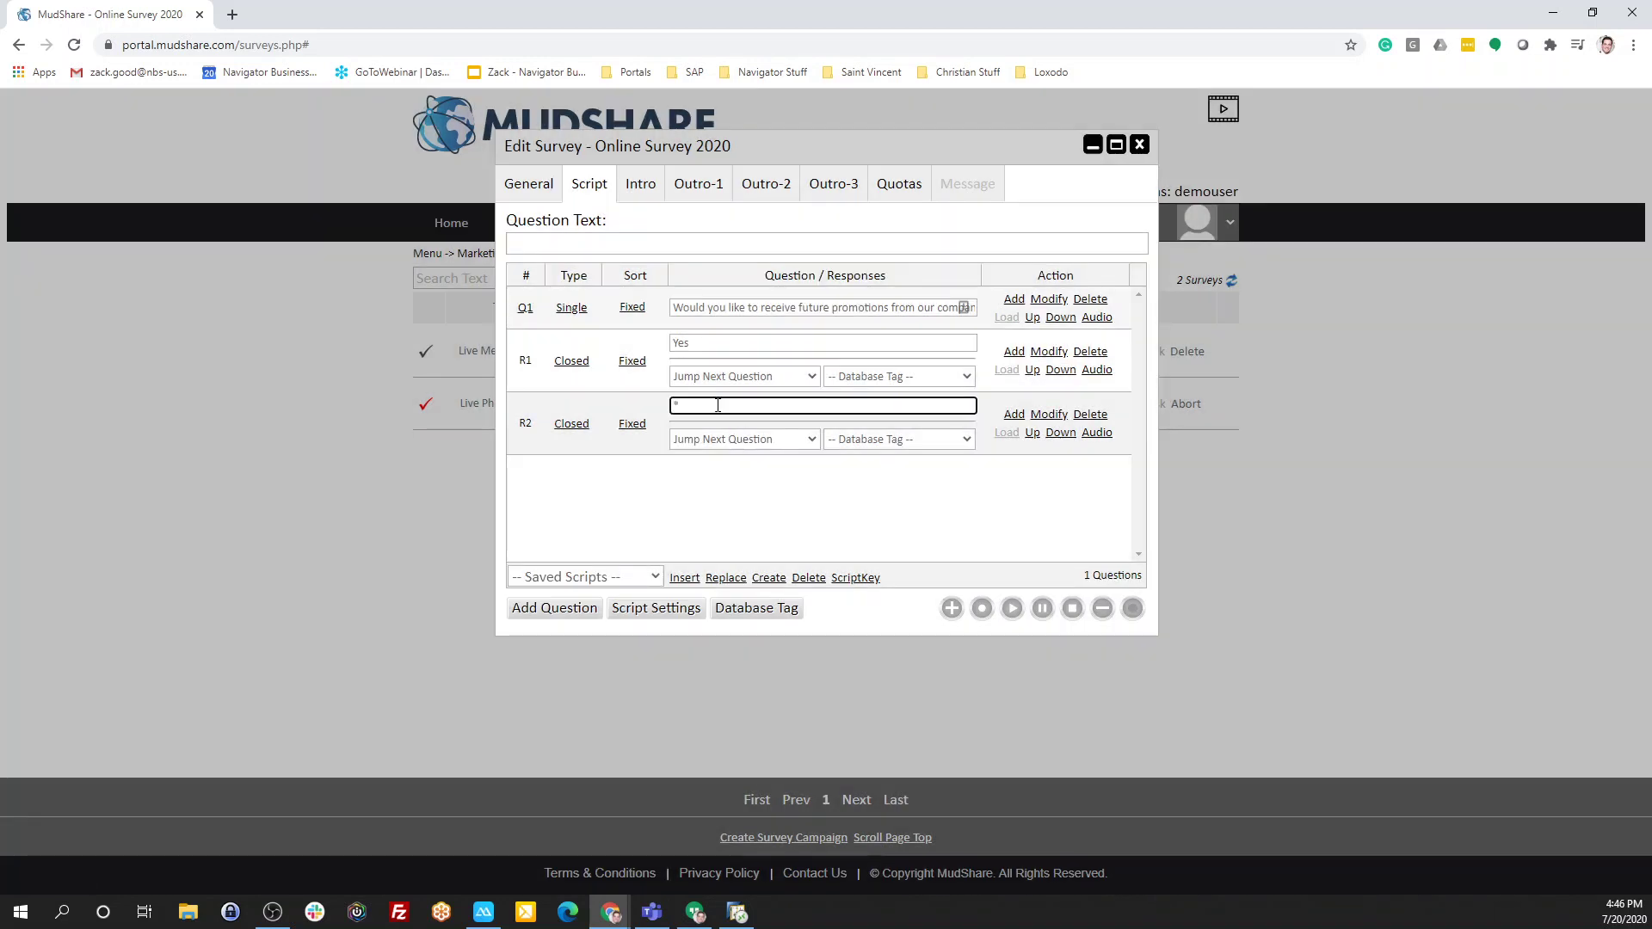
pyautogui.write('No')
pyautogui.click(1049, 415)
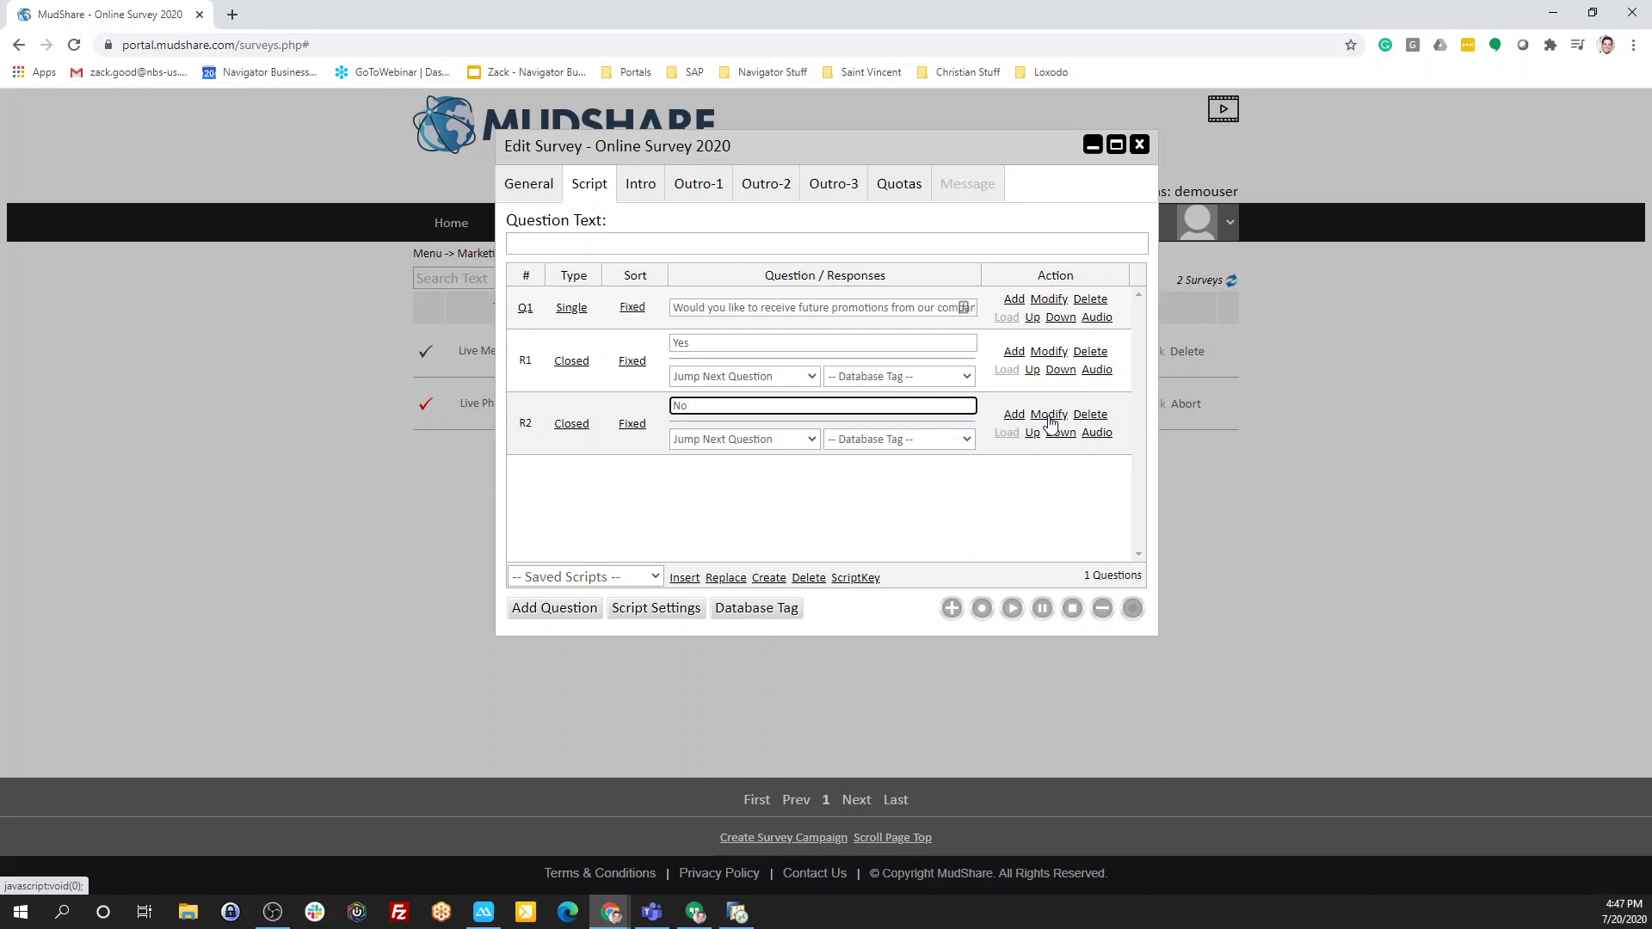
# Assign the Promo database tag to the promotions question's Yes response.
pyautogui.click(751, 611)
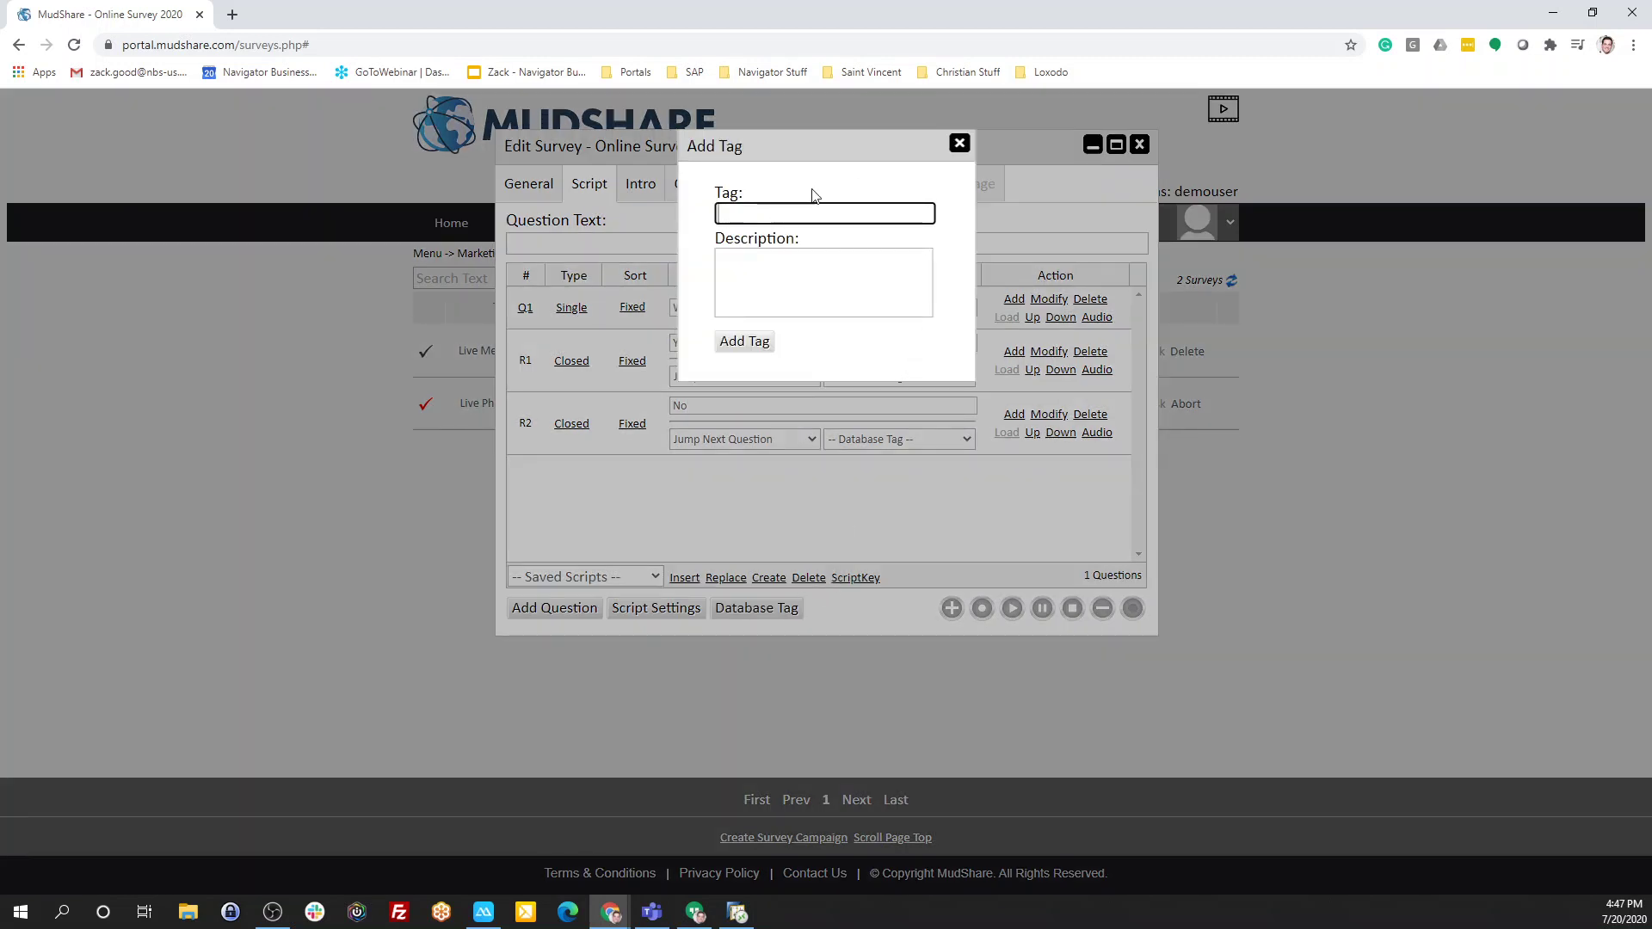
pyautogui.click(962, 144)
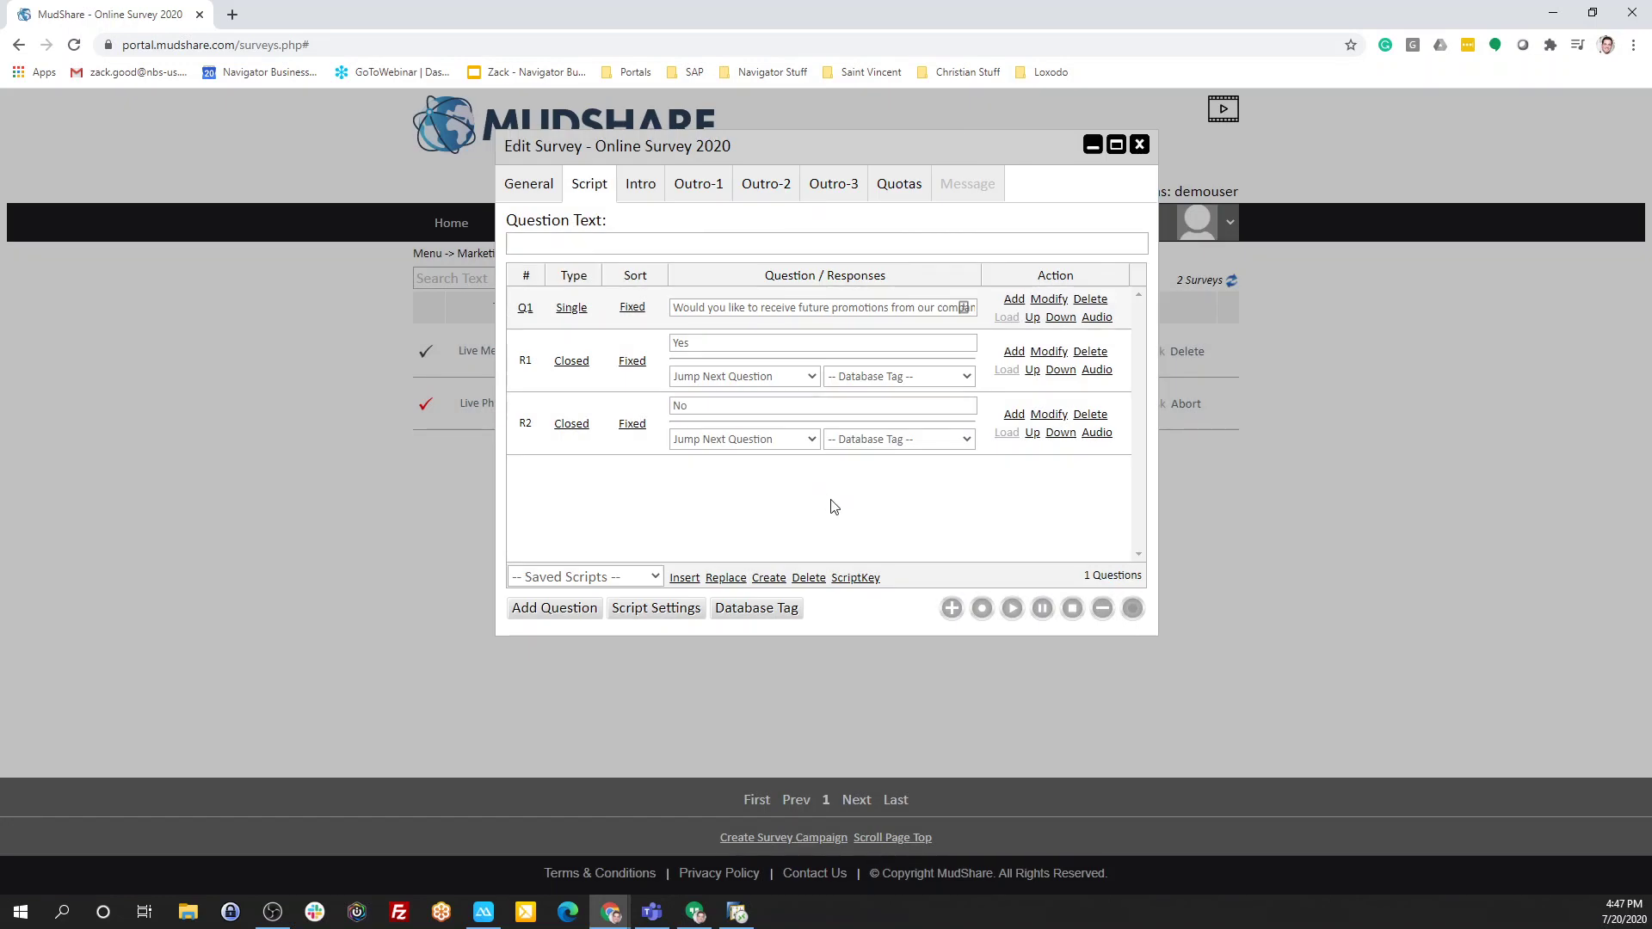
pyautogui.click(894, 377)
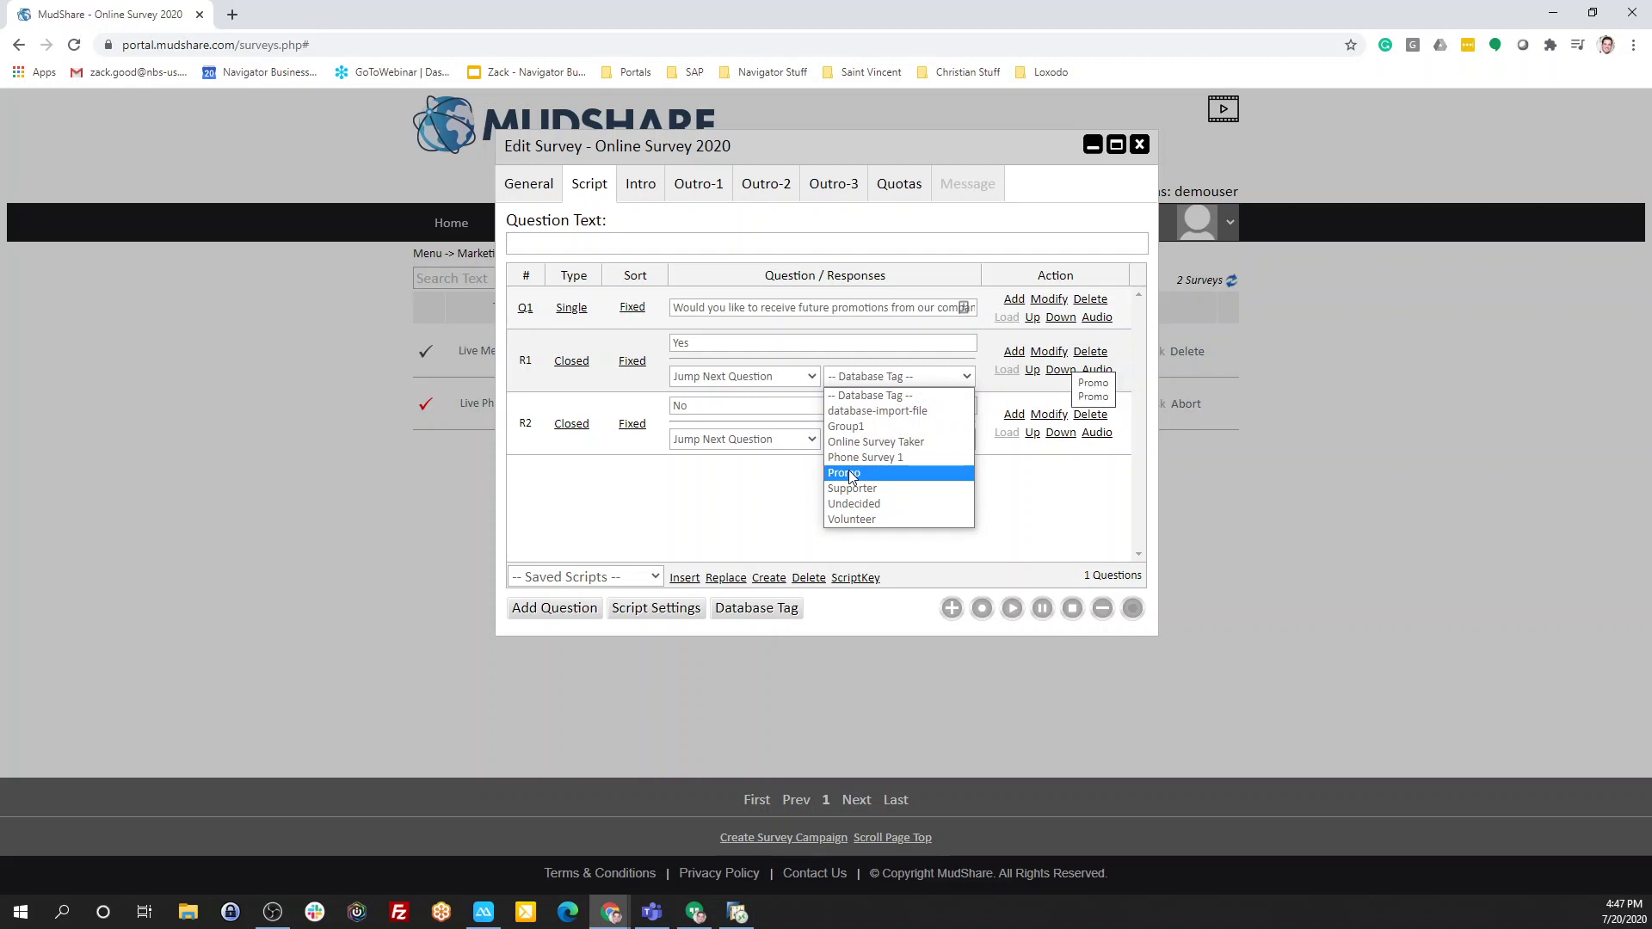
pyautogui.click(851, 474)
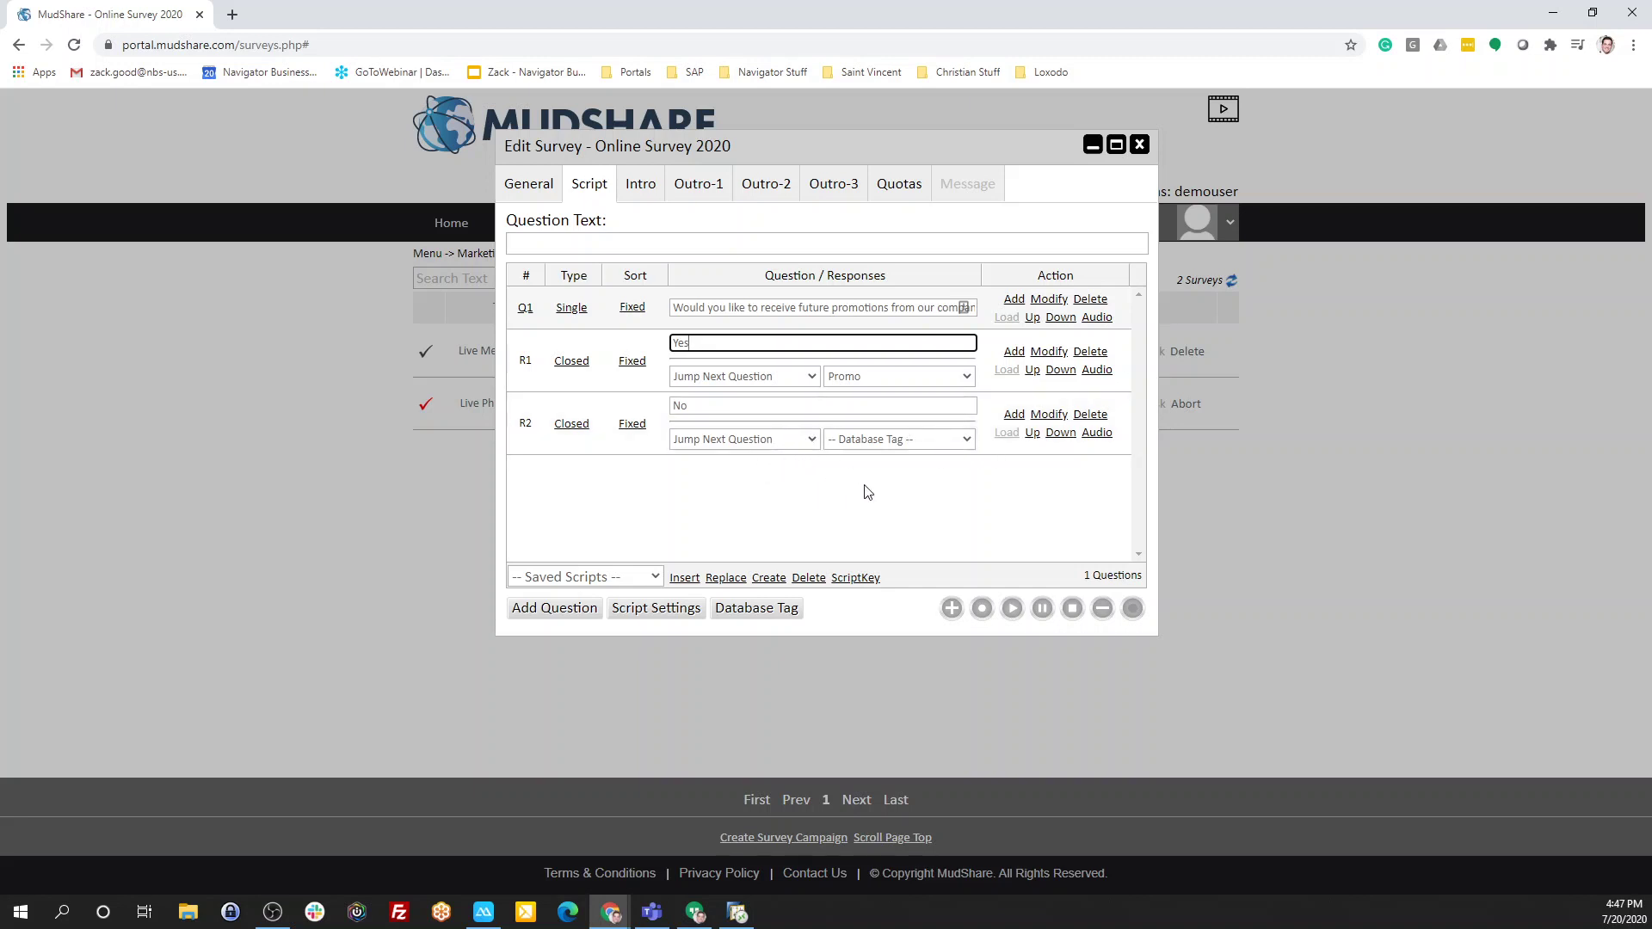
# Add a second script question, "Would you like to volunteer for our organization?".
pyautogui.click(593, 247)
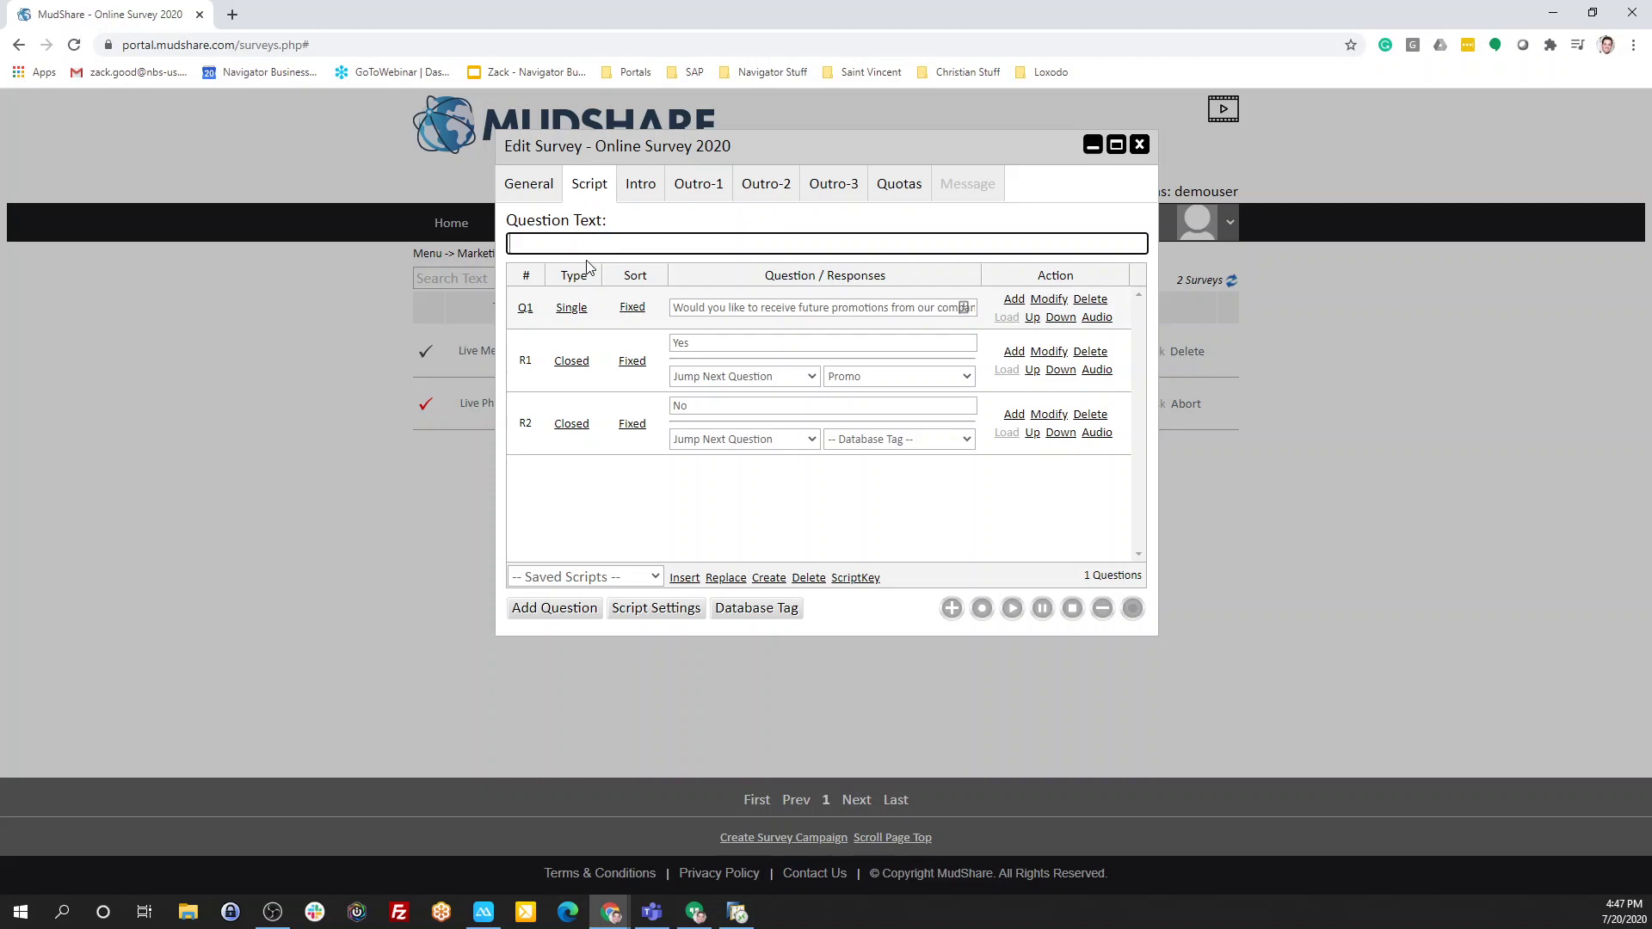
pyautogui.write('ould you like to volunteer for our organization?')
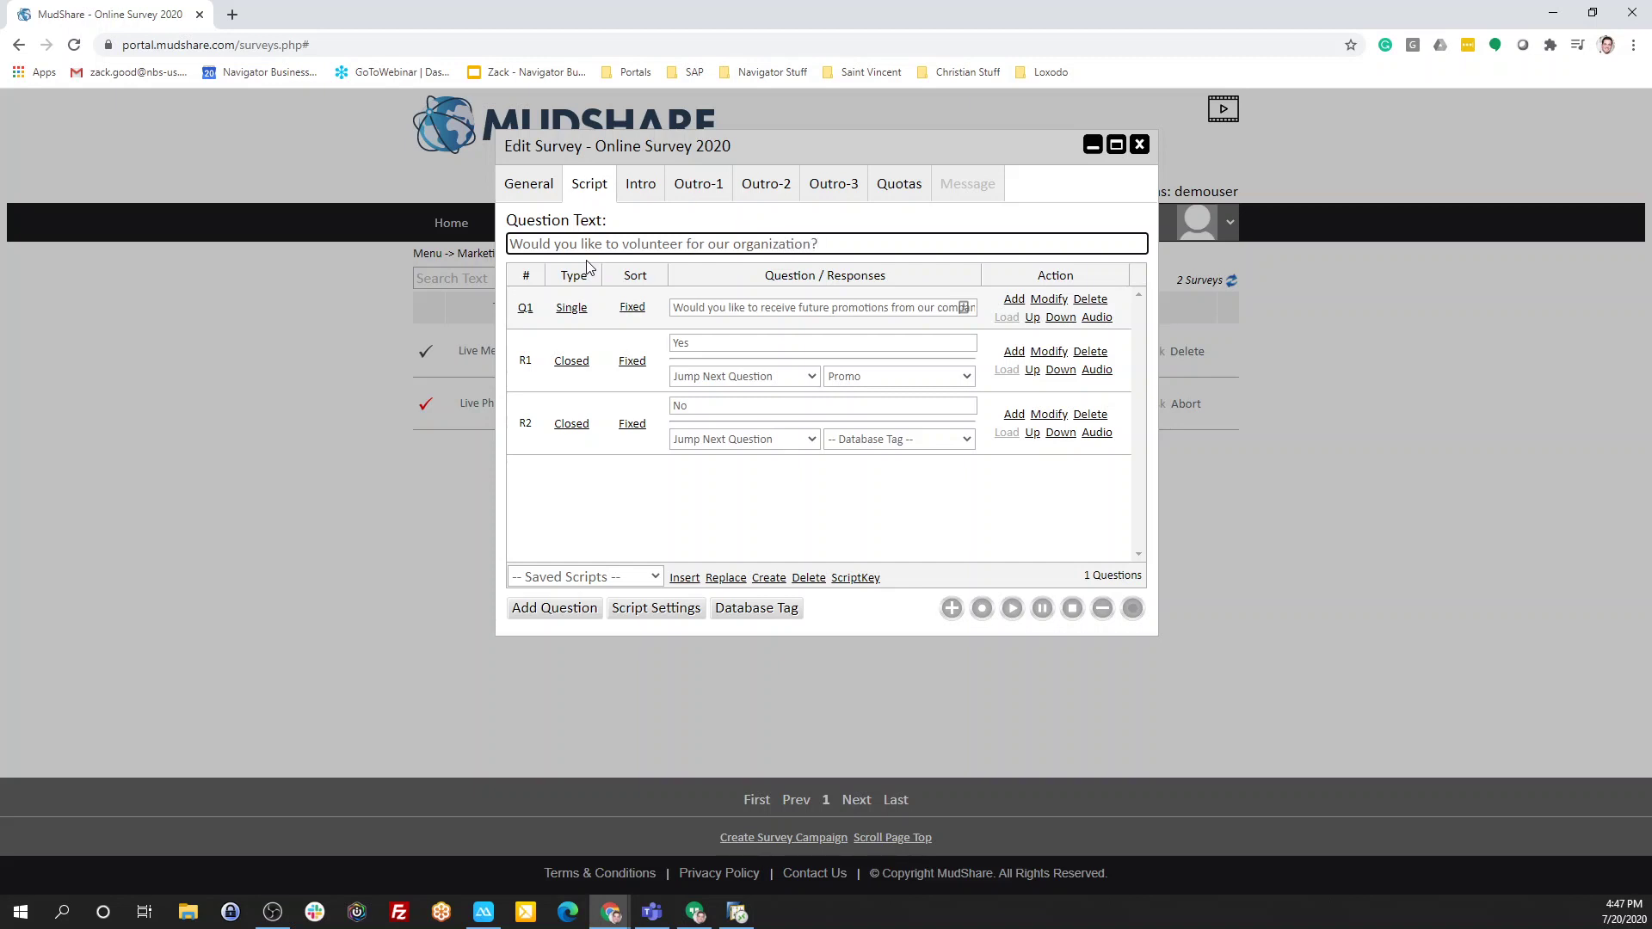
pyautogui.click(549, 613)
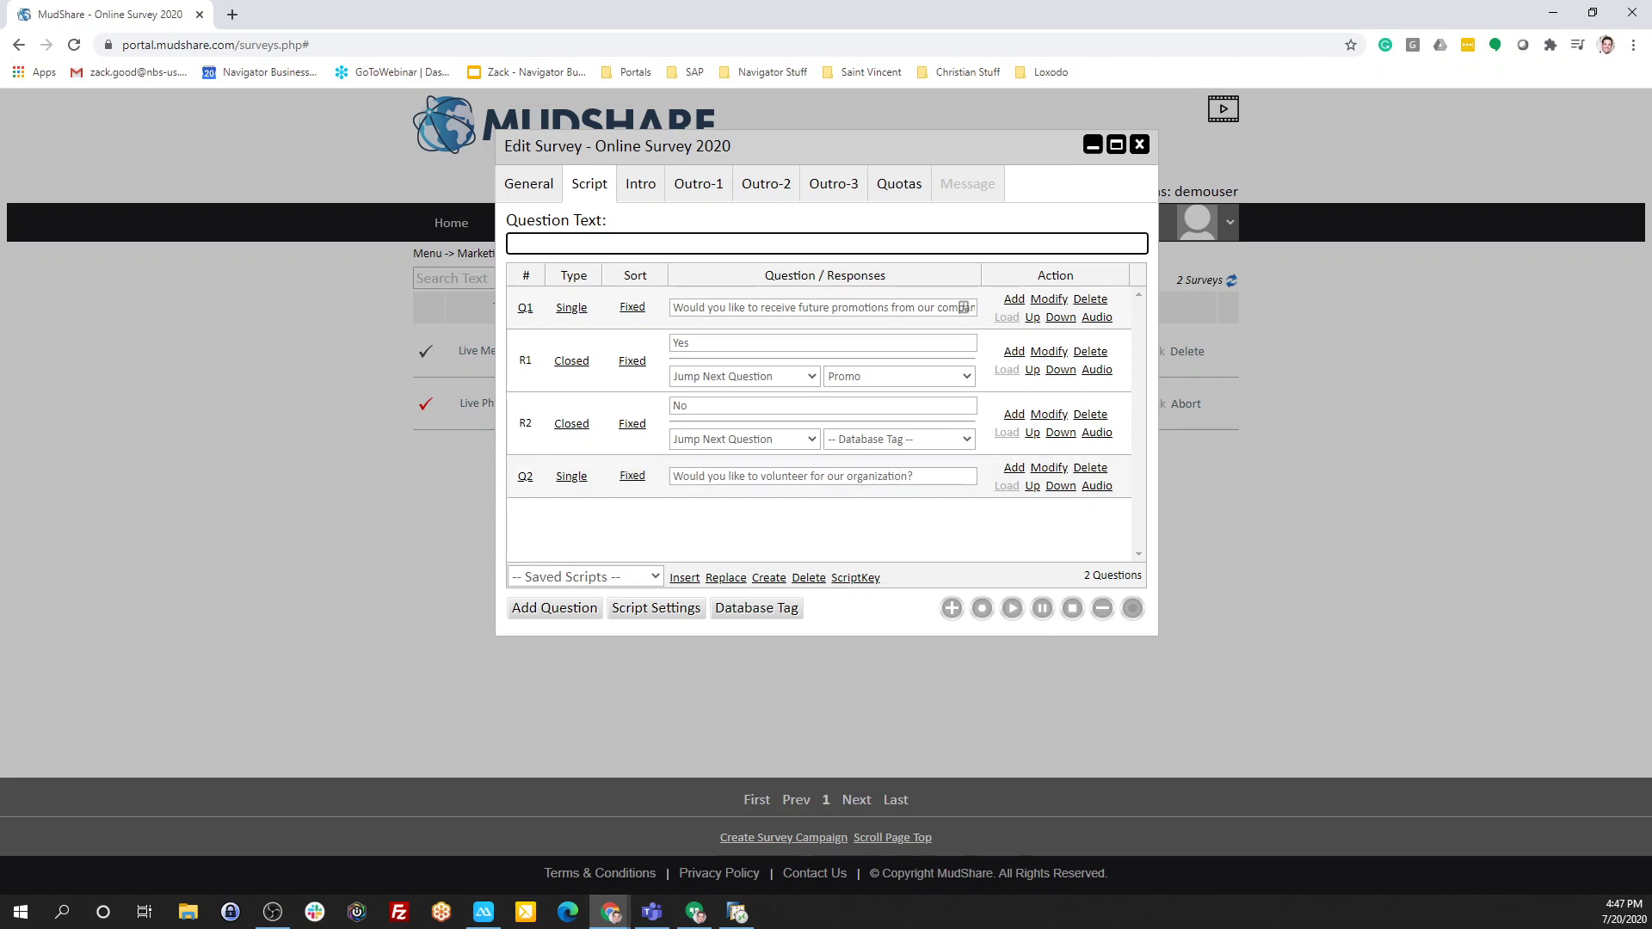
# Add the responses "Yes" and "No" to the volunteer question and save both.
pyautogui.click(1014, 469)
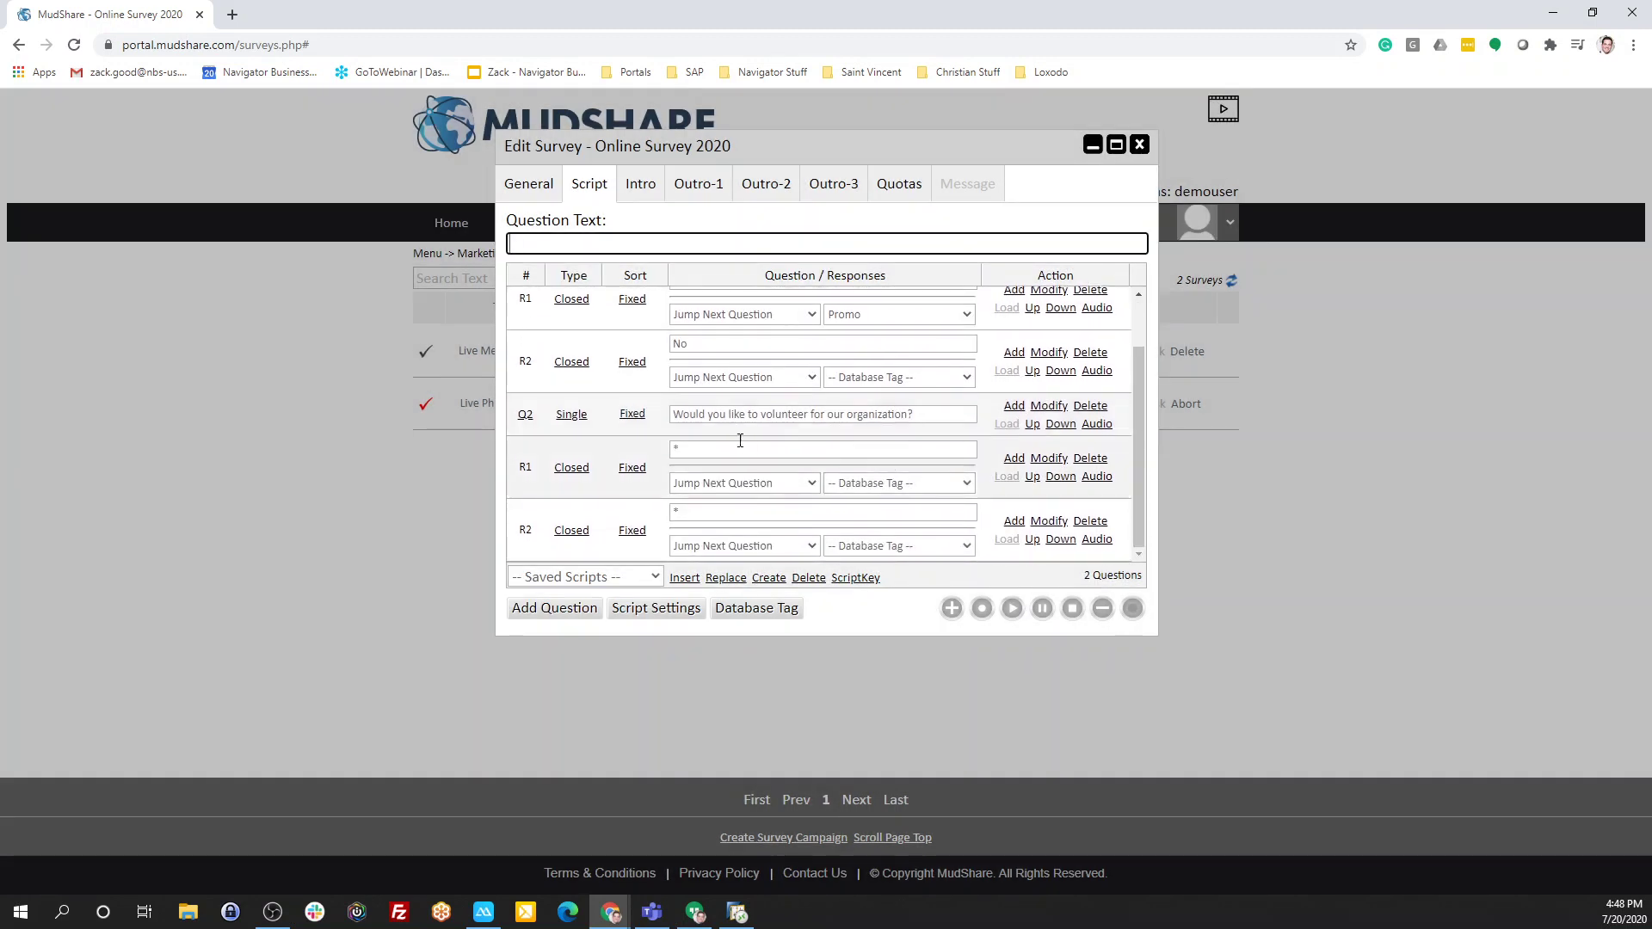
pyautogui.click(760, 457)
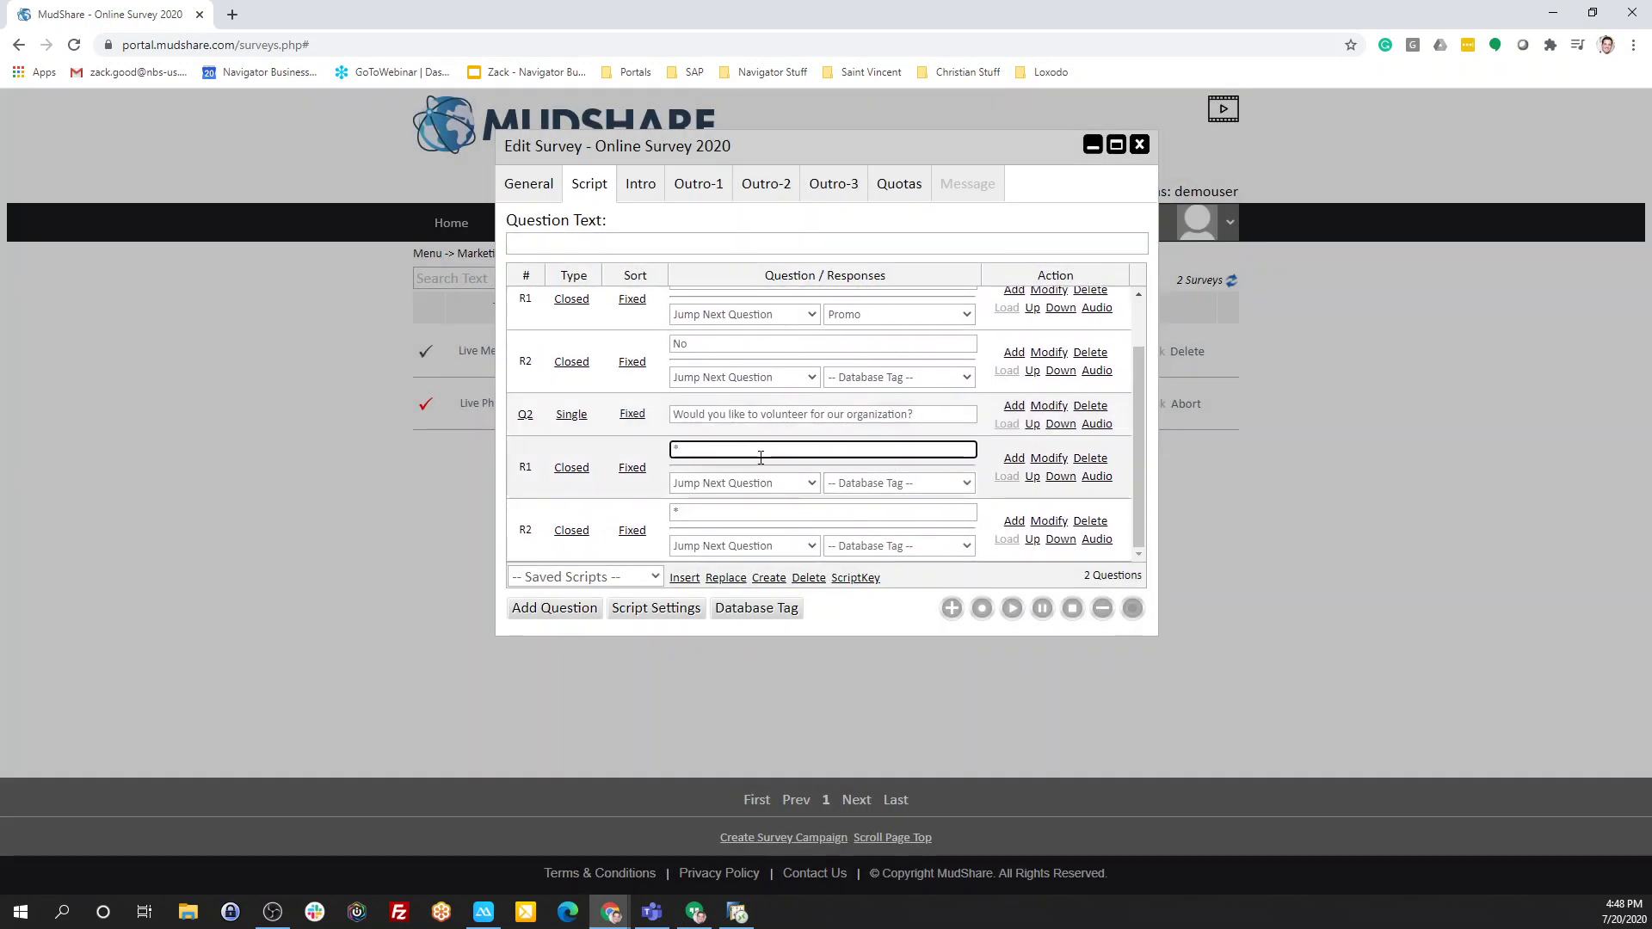
pyautogui.write('YE')
pyautogui.press('BackSpace')
pyautogui.click(1048, 458)
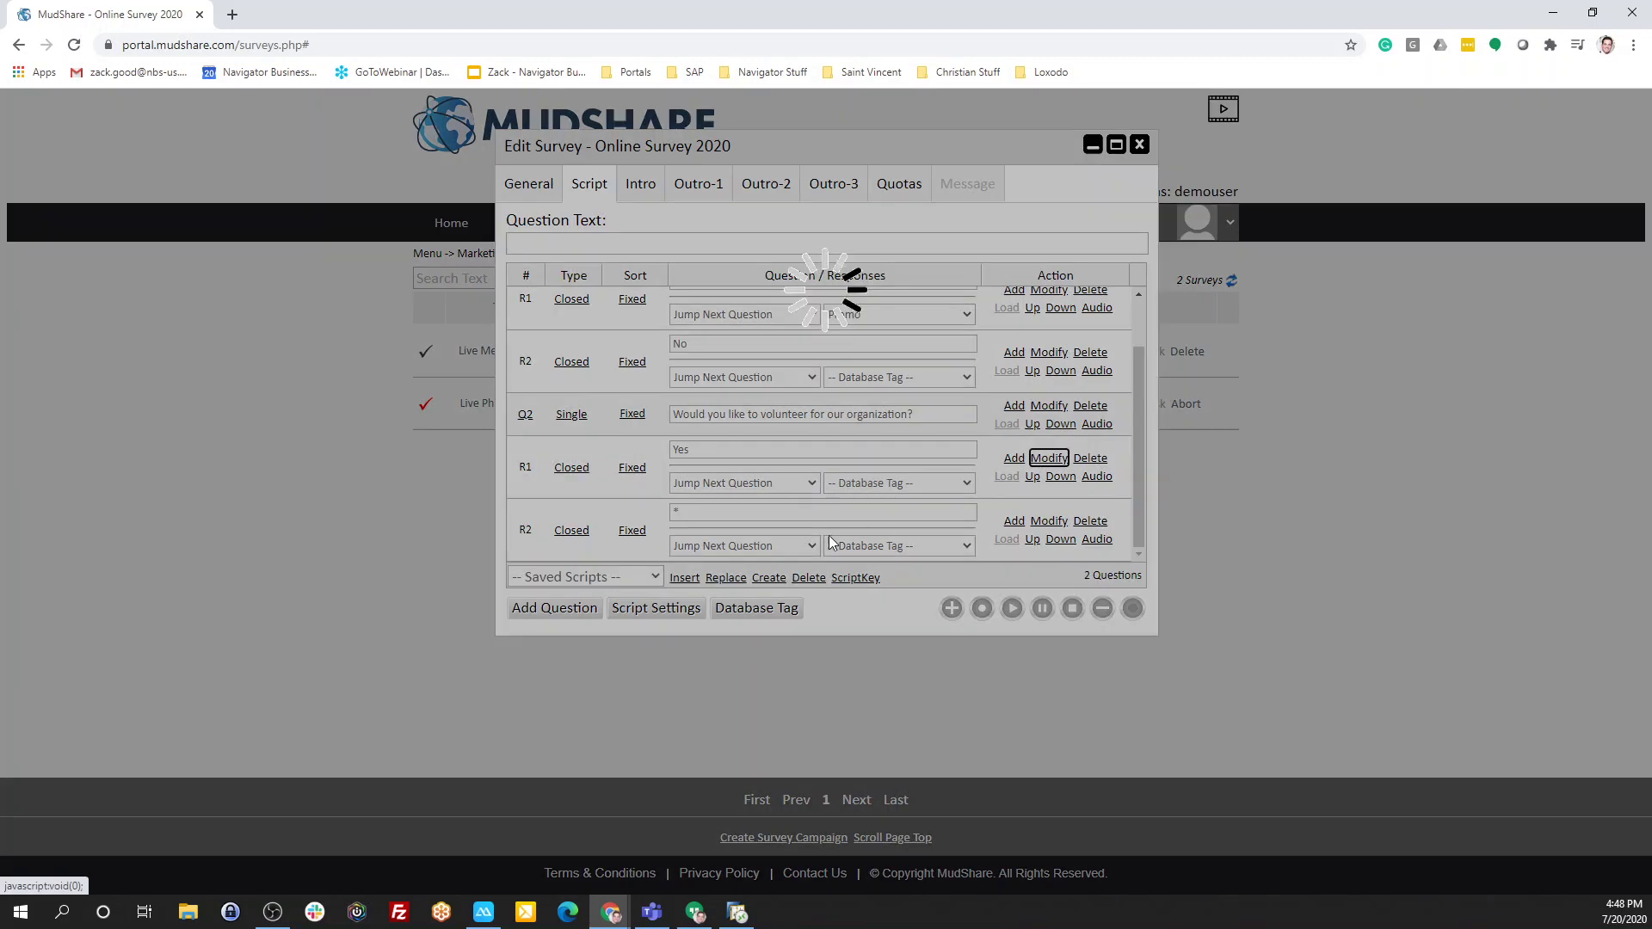
pyautogui.click(684, 514)
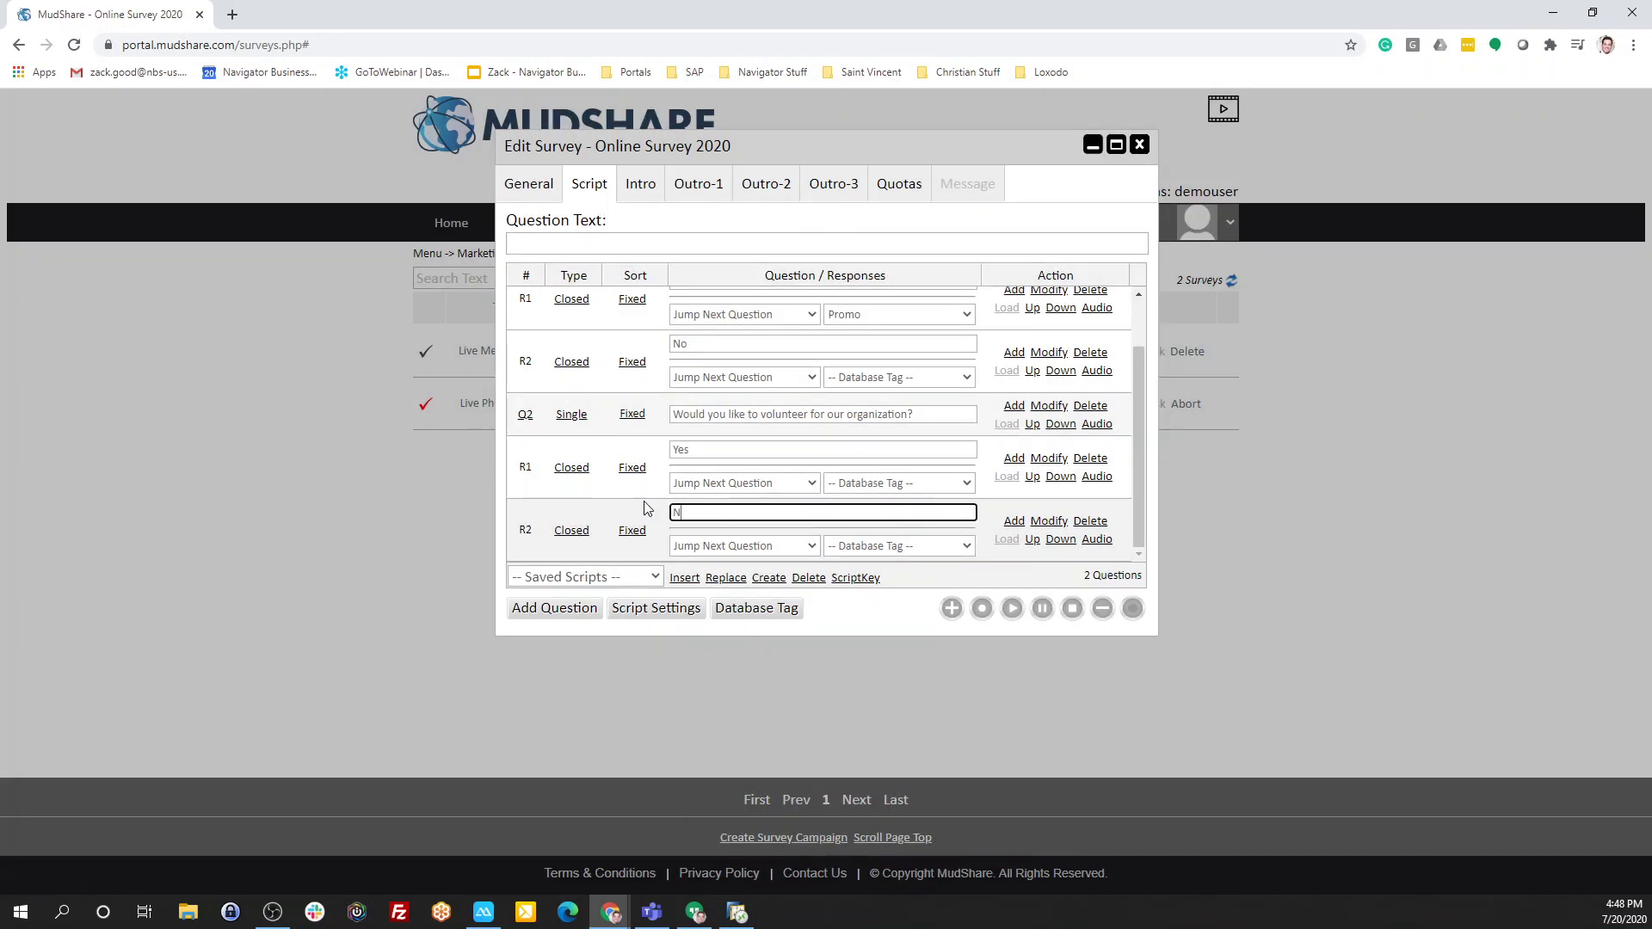
pyautogui.click(1043, 523)
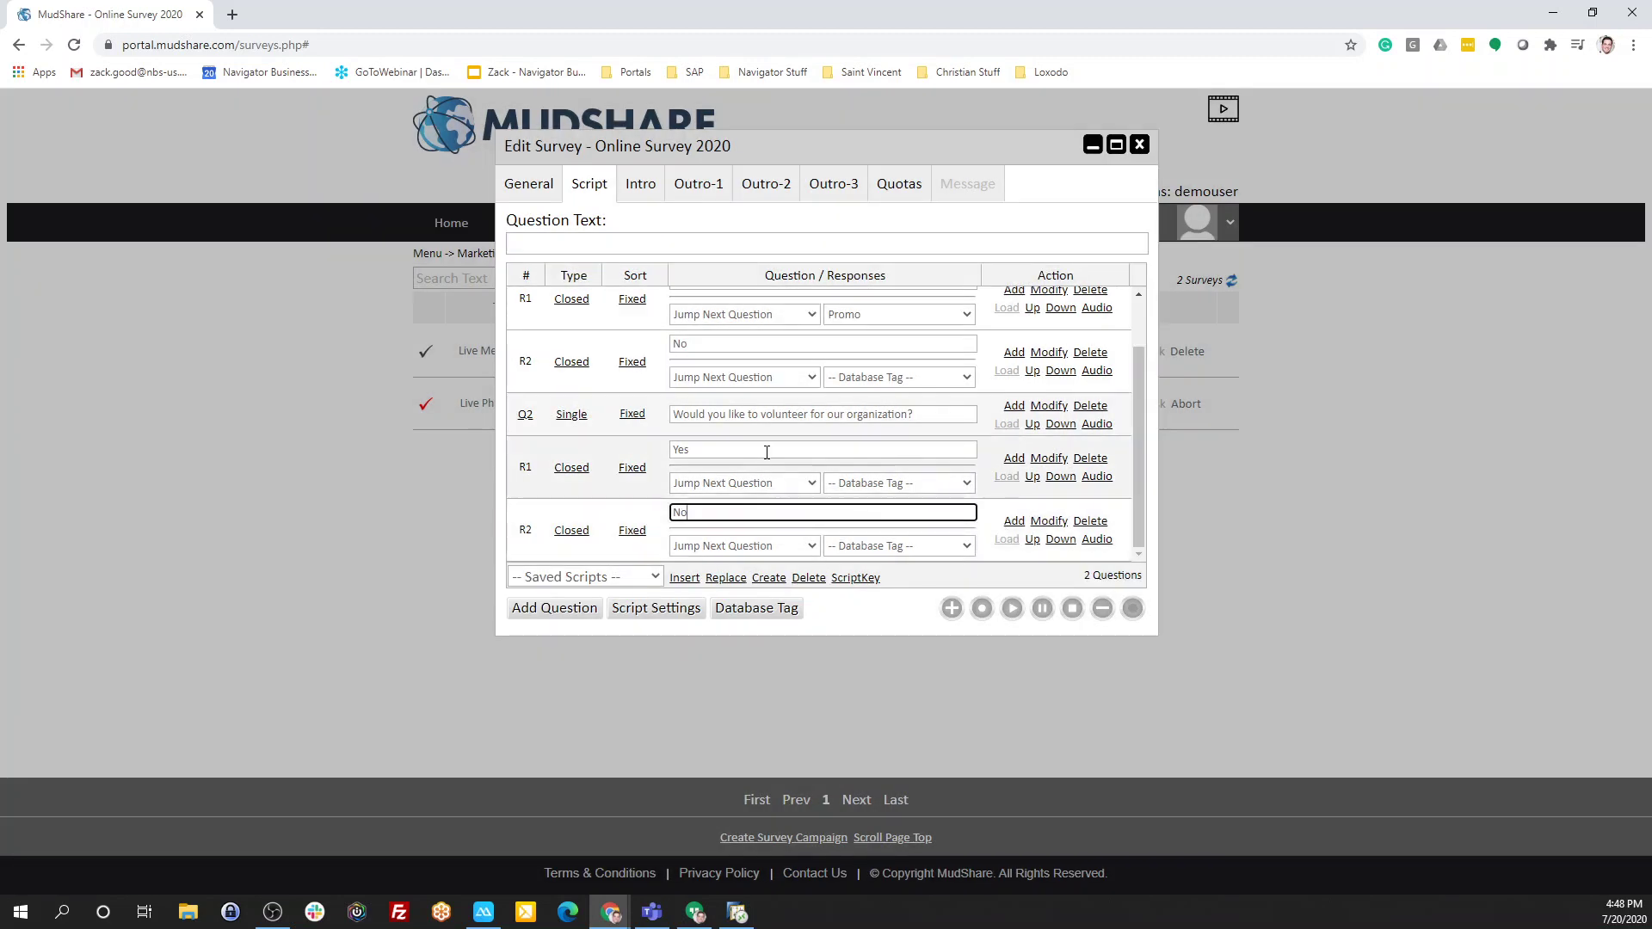
# Assign the Volunteer database tag to the volunteer question's Yes response and make it jump to Outro #1.
pyautogui.click(876, 482)
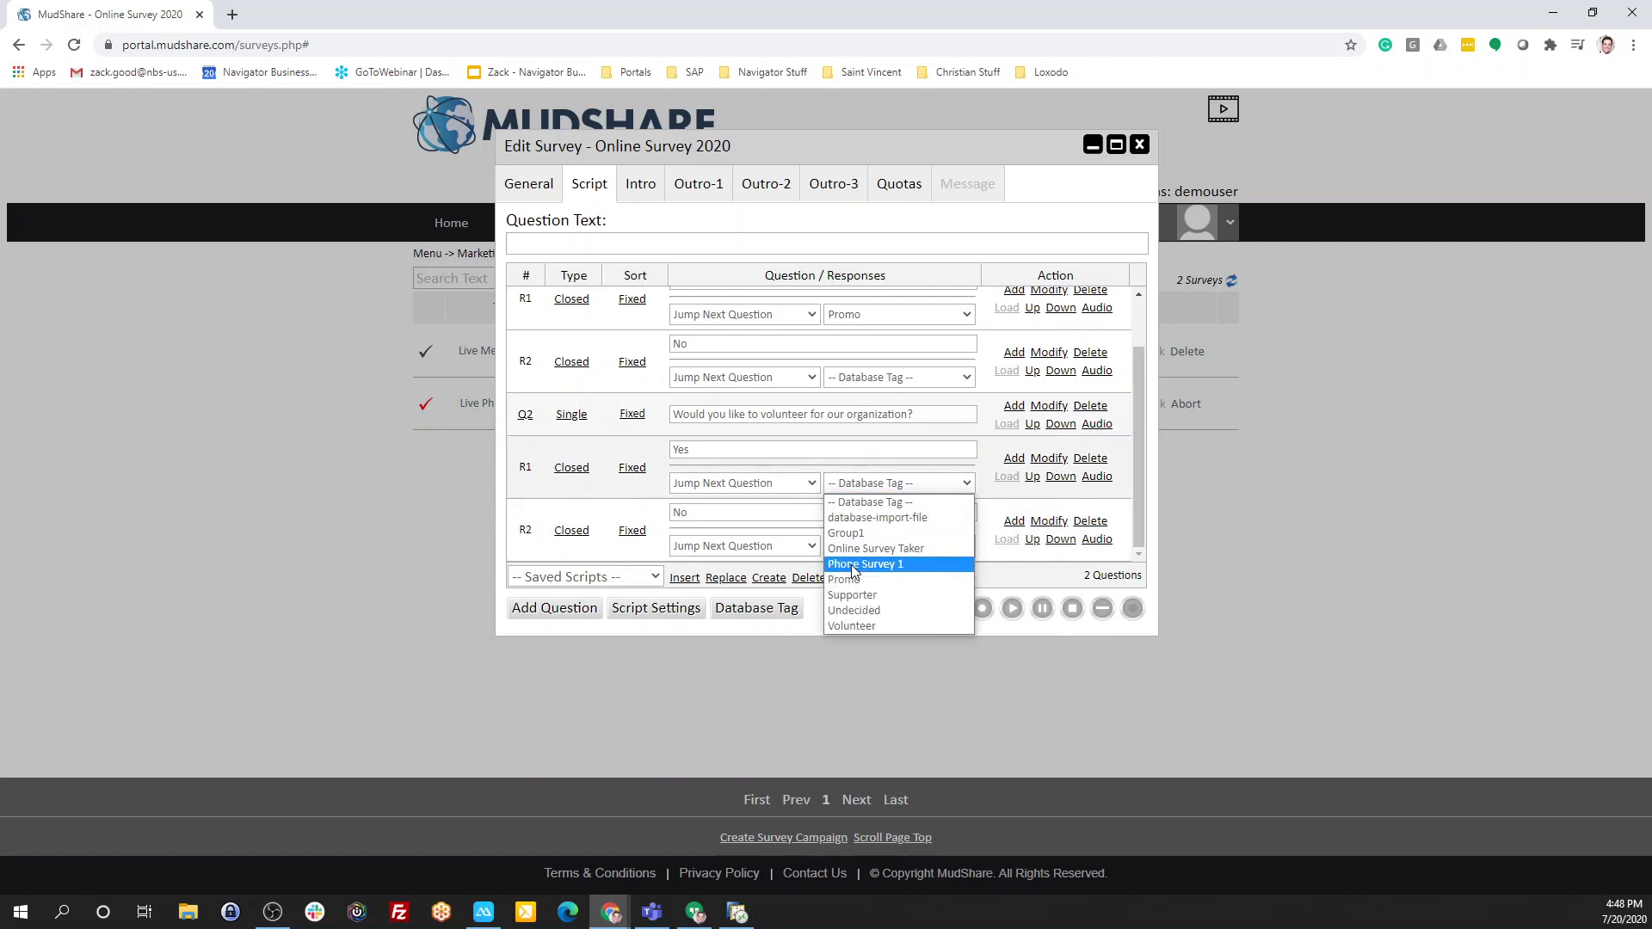
pyautogui.click(873, 626)
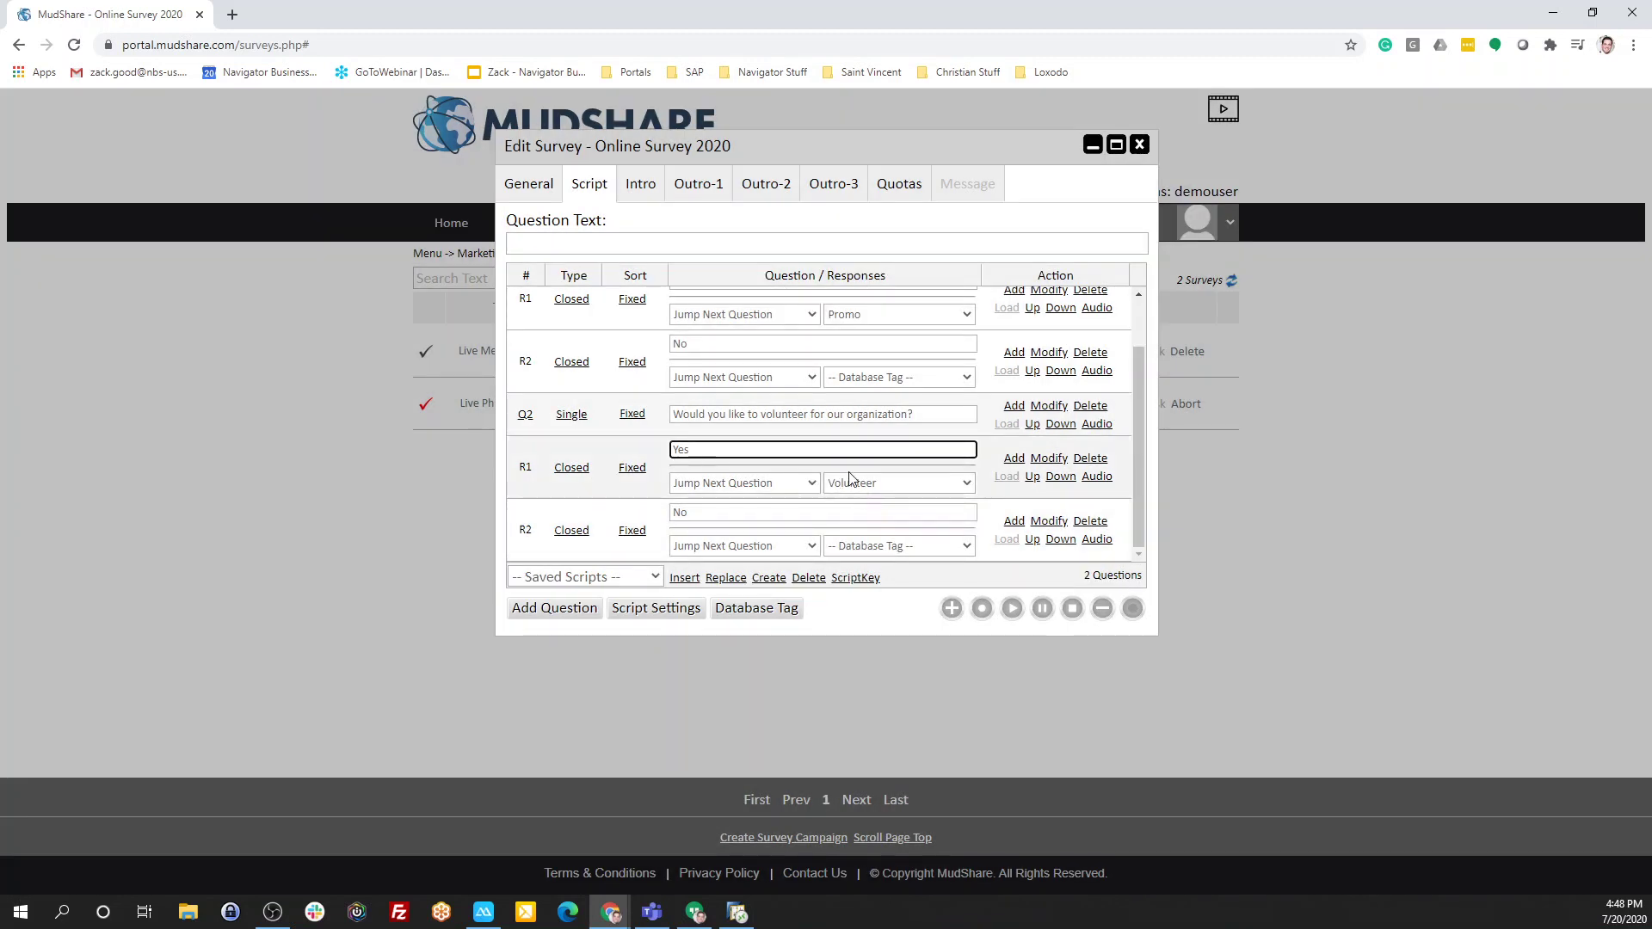
pyautogui.click(733, 484)
pyautogui.click(731, 520)
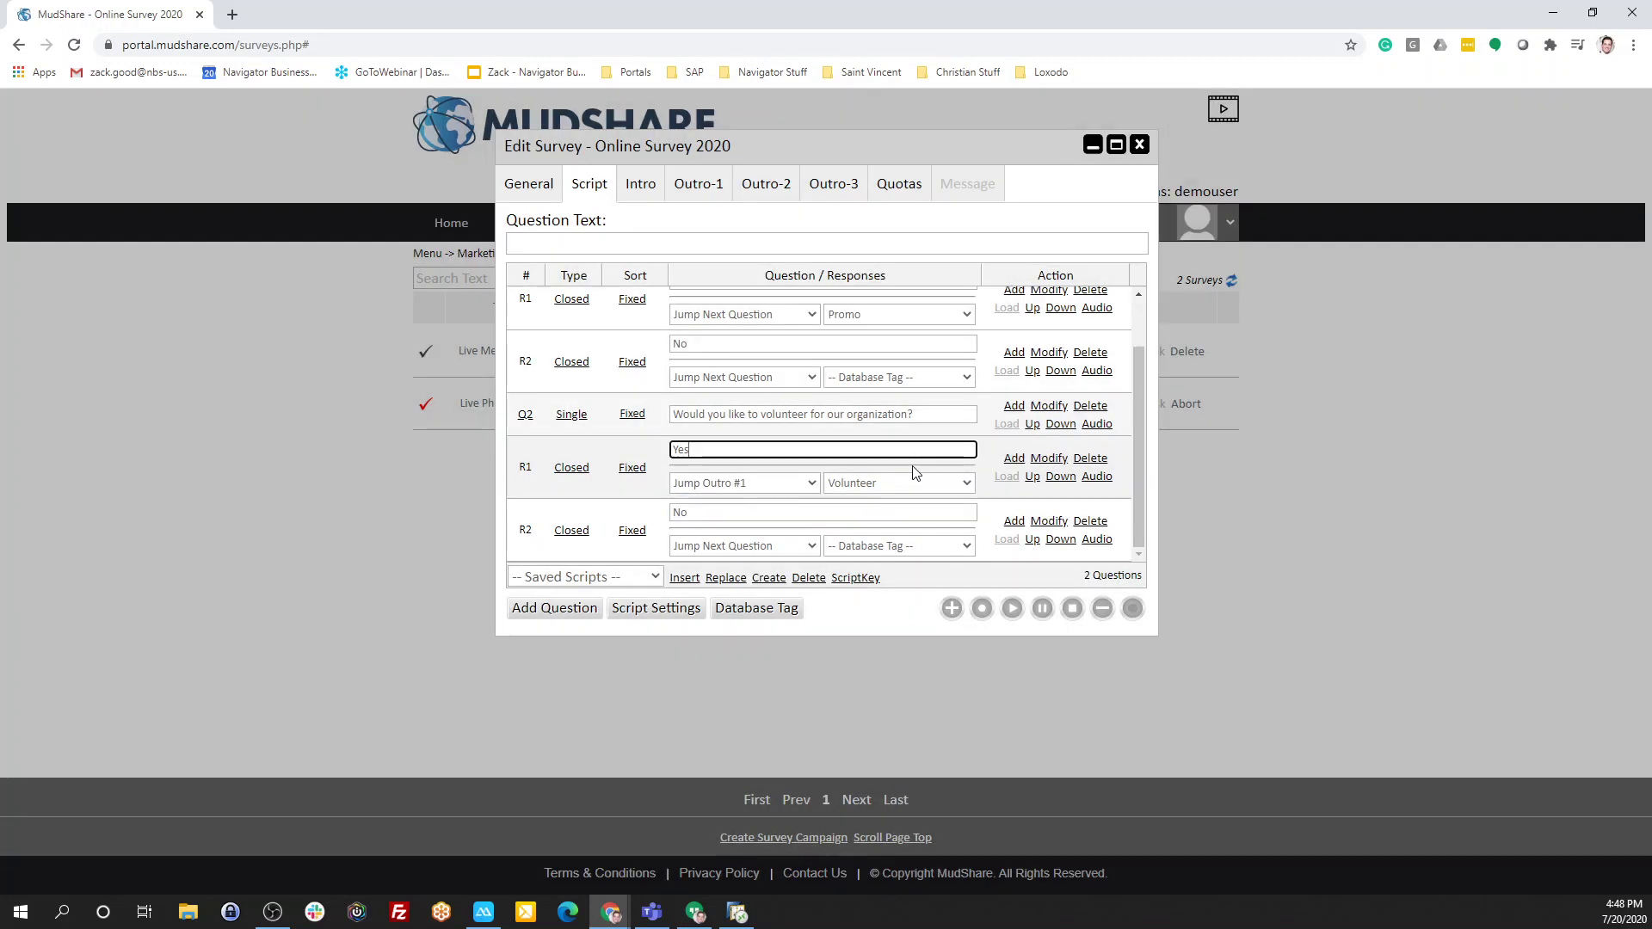
# Make the volunteer question's No response jump to Outro #1.
pyautogui.click(766, 546)
pyautogui.click(757, 585)
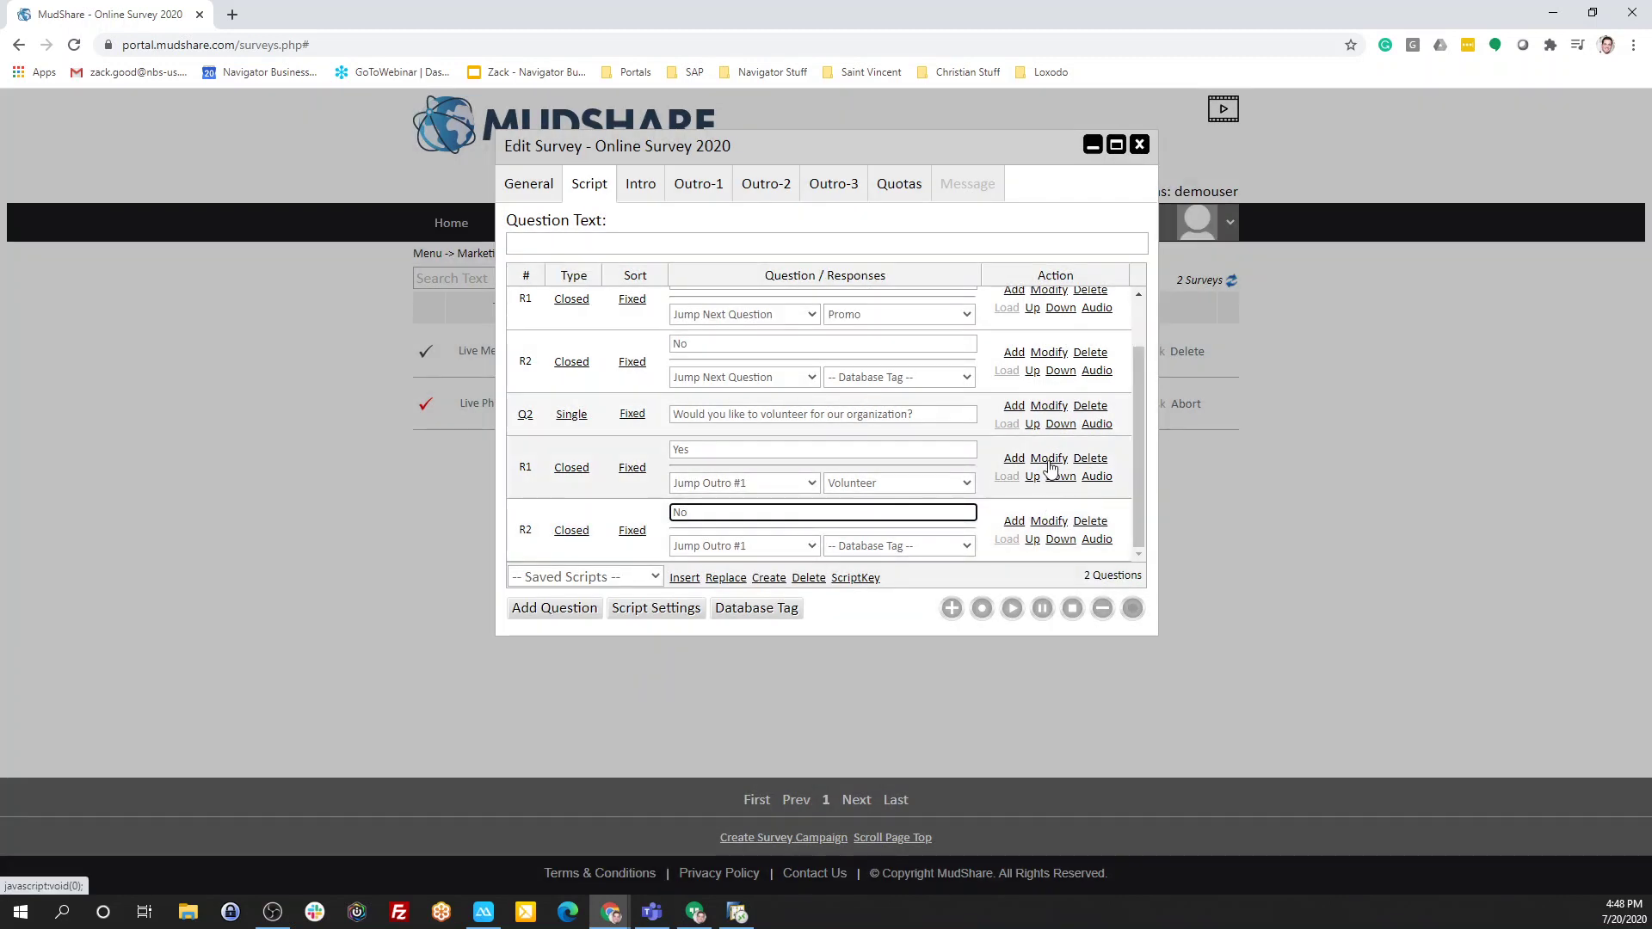
# Write "Thank you for taking our survey!" as the Outro-1 message and save the message text.
pyautogui.click(688, 211)
pyautogui.click(695, 194)
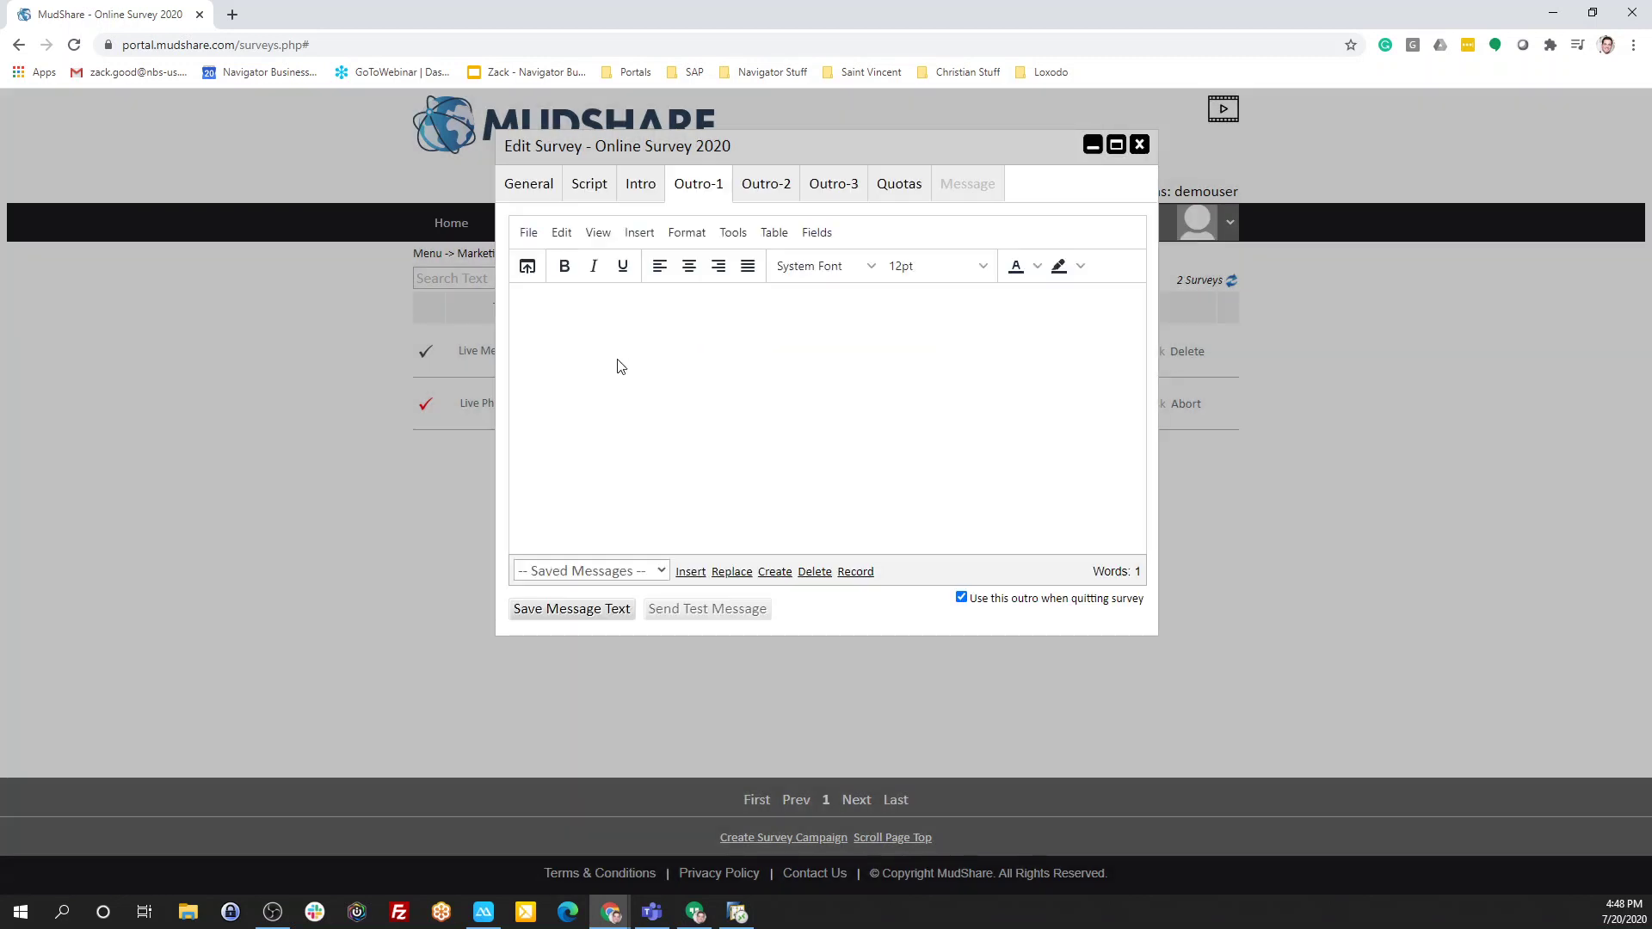
pyautogui.write('Tahnk you for tak')
pyautogui.press('BackSpace')
pyautogui.press('BackSpace')
pyautogui.press('BackSpace')
pyautogui.press('BackSpace')
pyautogui.press('BackSpace')
pyautogui.press('BackSpace')
pyautogui.press('BackSpace')
pyautogui.press('BackSpace')
pyautogui.press('BackSpace')
pyautogui.press('BackSpace')
pyautogui.press('BackSpace')
pyautogui.press('BackSpace')
pyautogui.press('BackSpace')
pyautogui.press('BackSpace')
pyautogui.press('BackSpace')
pyautogui.press('BackSpace')
pyautogui.write('hank yo u')
pyautogui.press('BackSpace')
pyautogui.write('u for taking our survery')
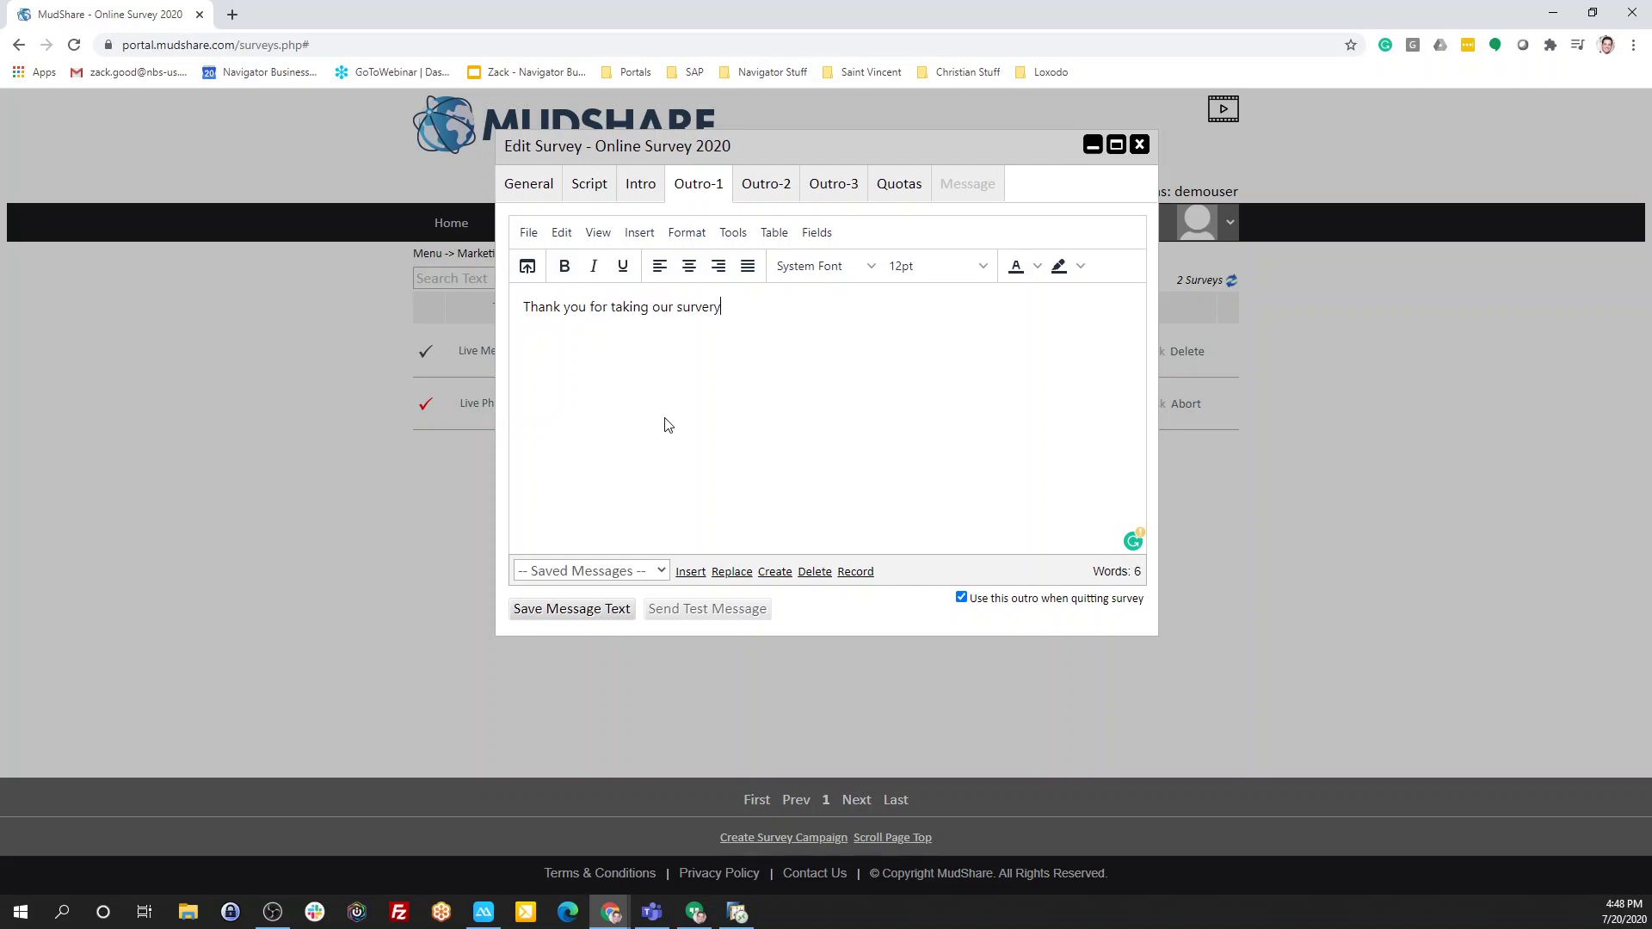
pyautogui.write('!')
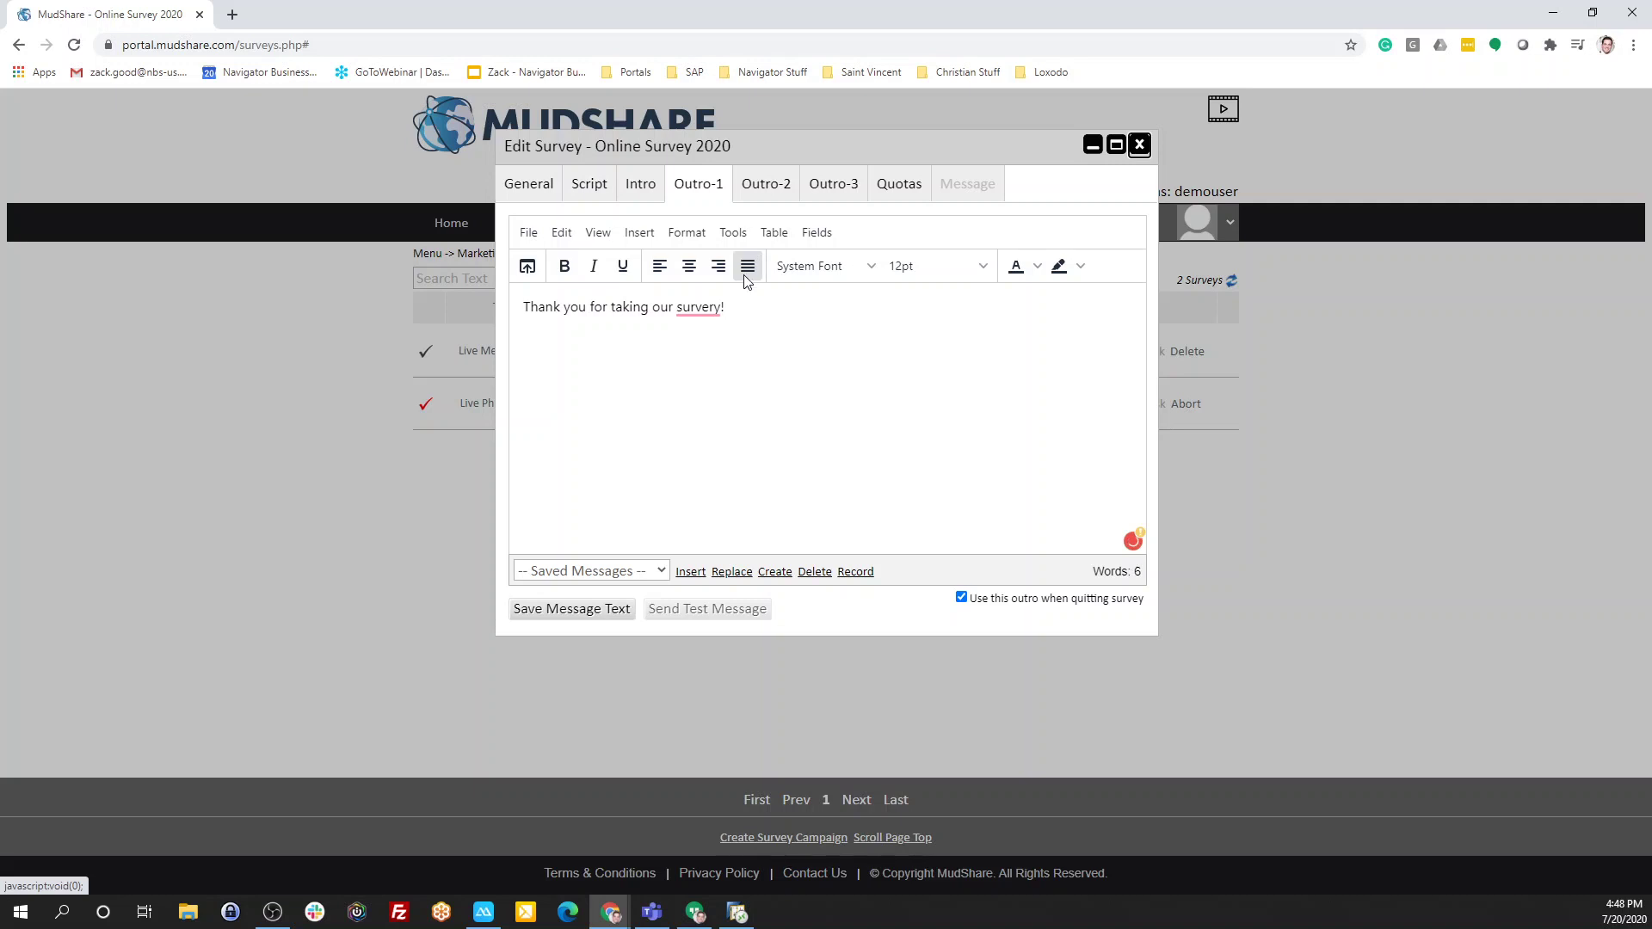
pyautogui.click(700, 331)
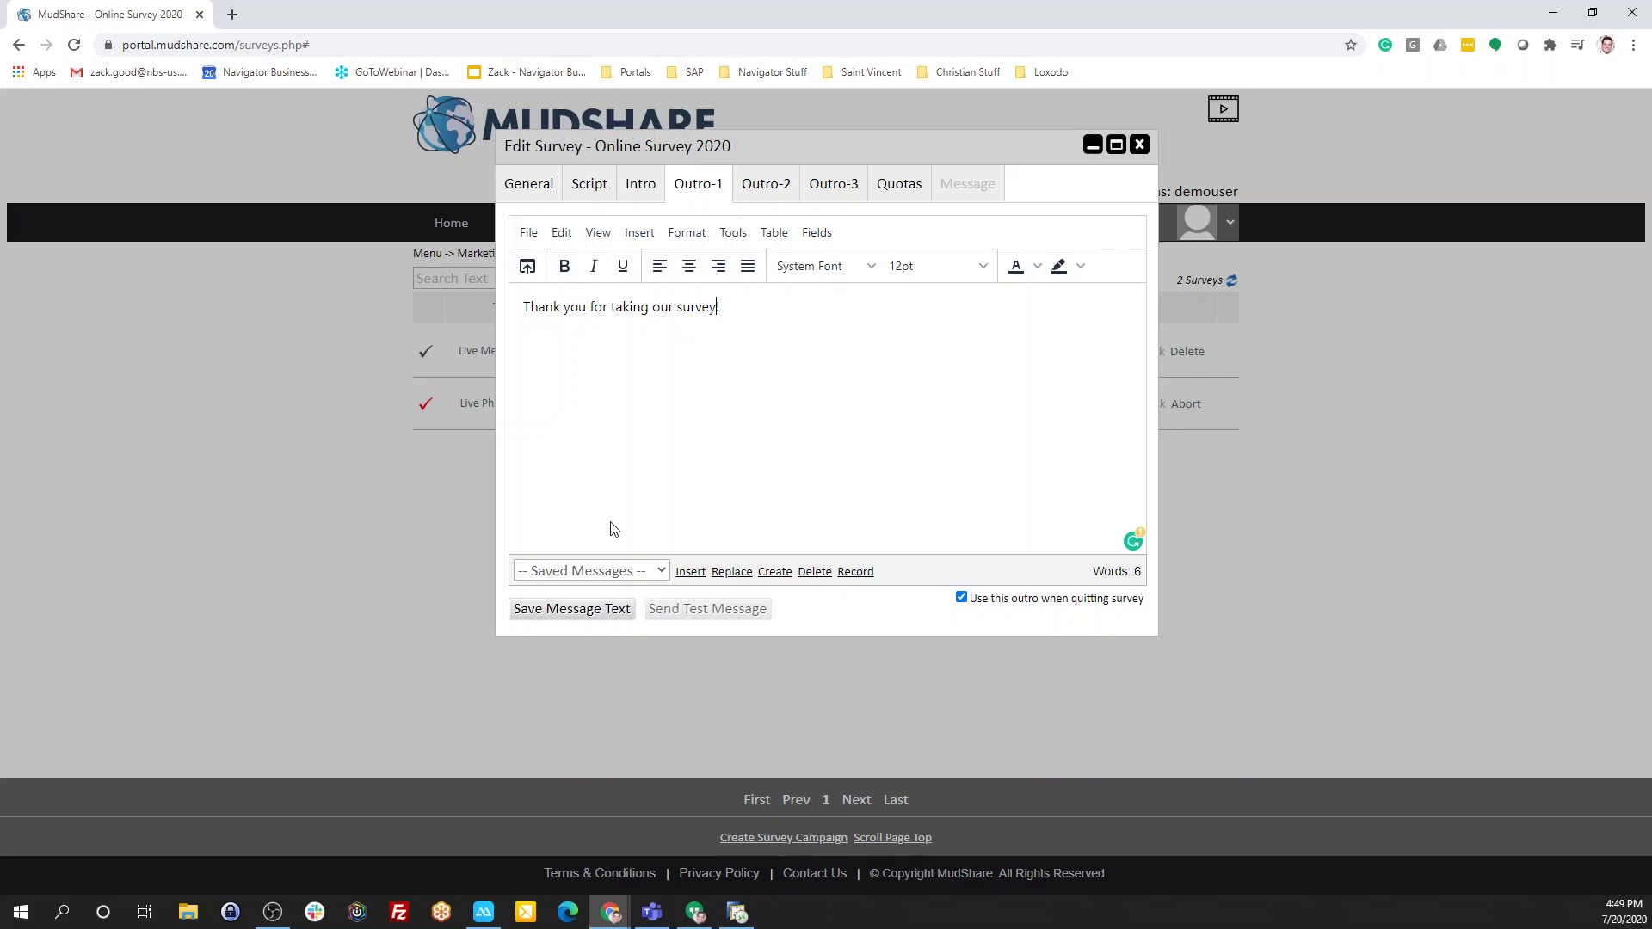
pyautogui.click(587, 615)
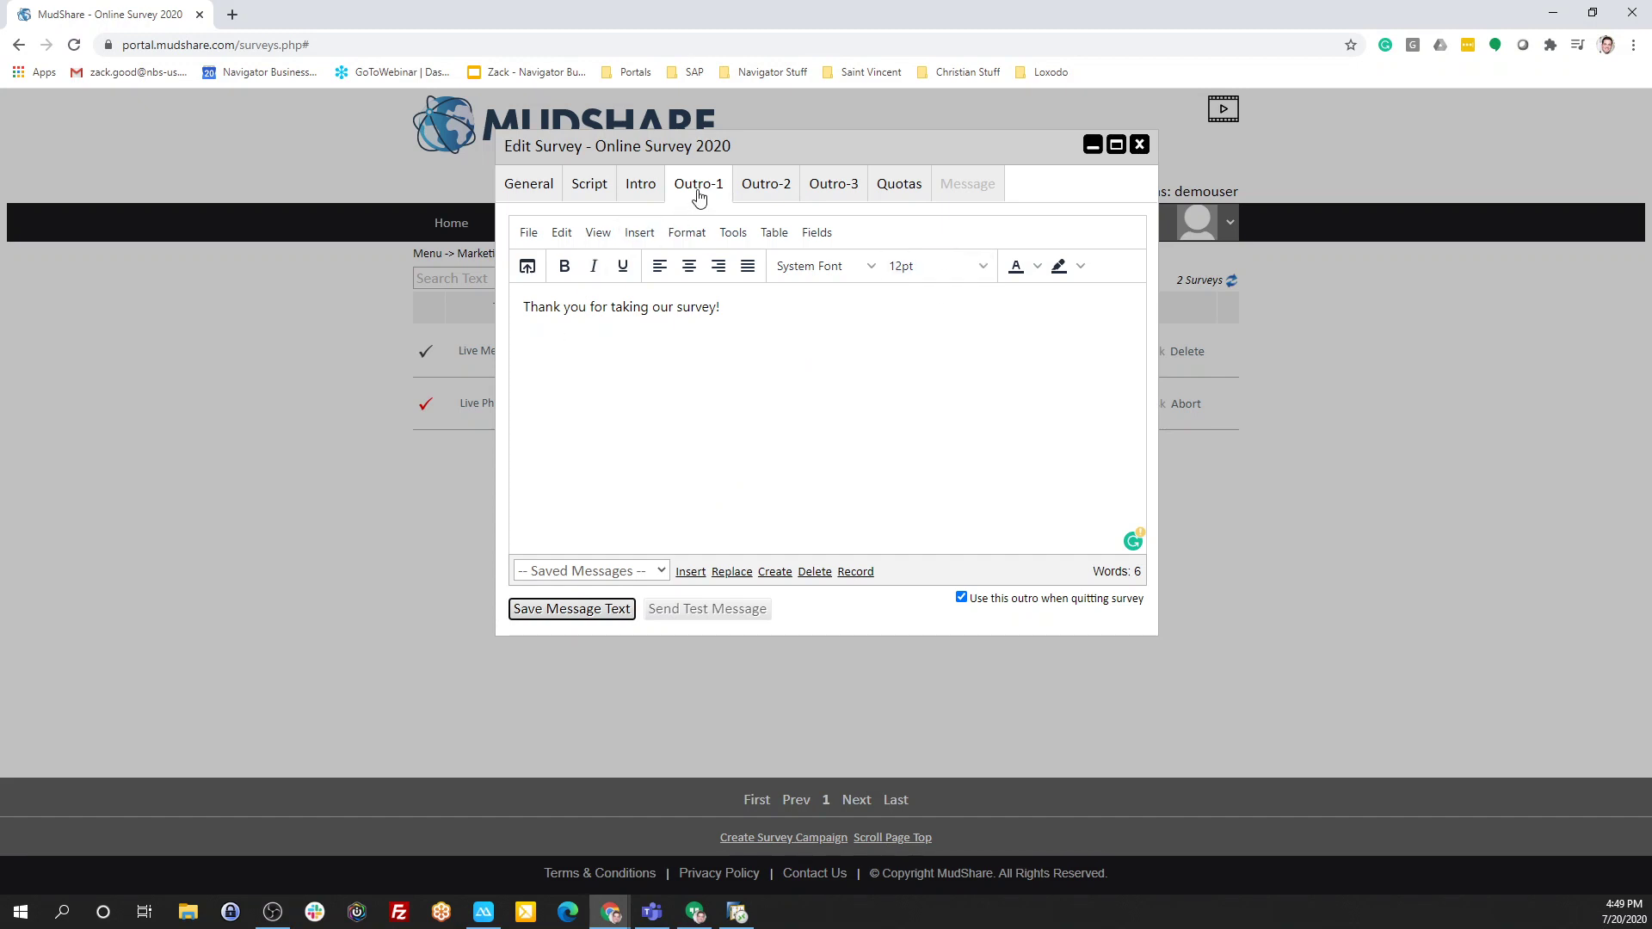
# Review the finished script, then save the survey's general information and close the survey editor.
pyautogui.click(602, 198)
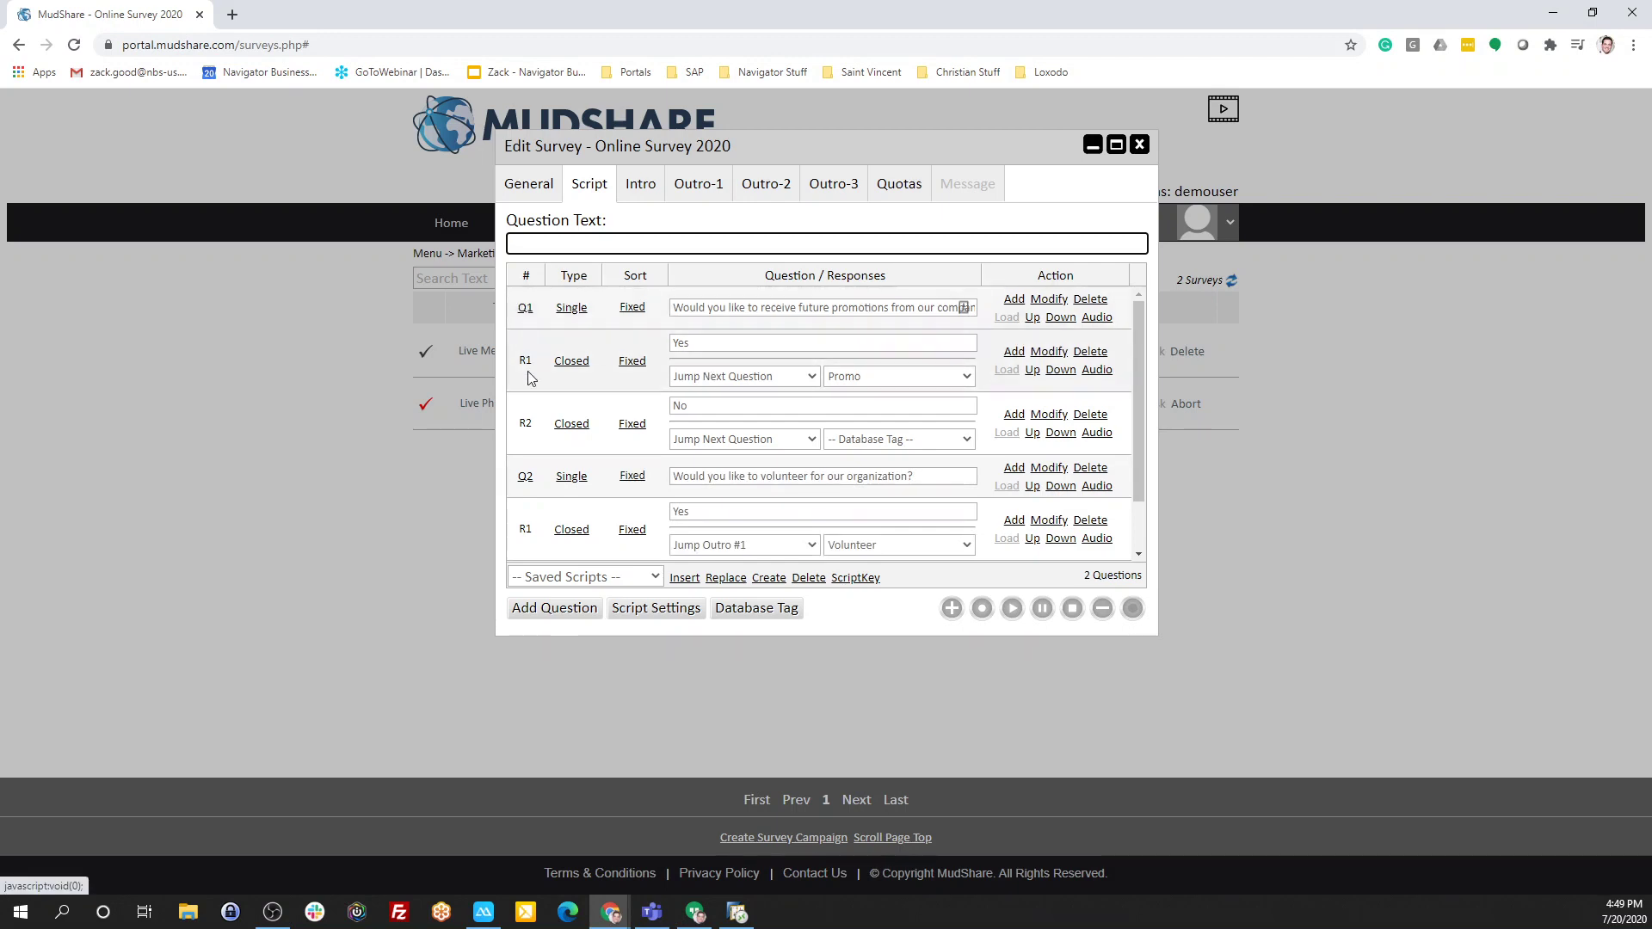
pyautogui.scroll(-1, 529, 421)
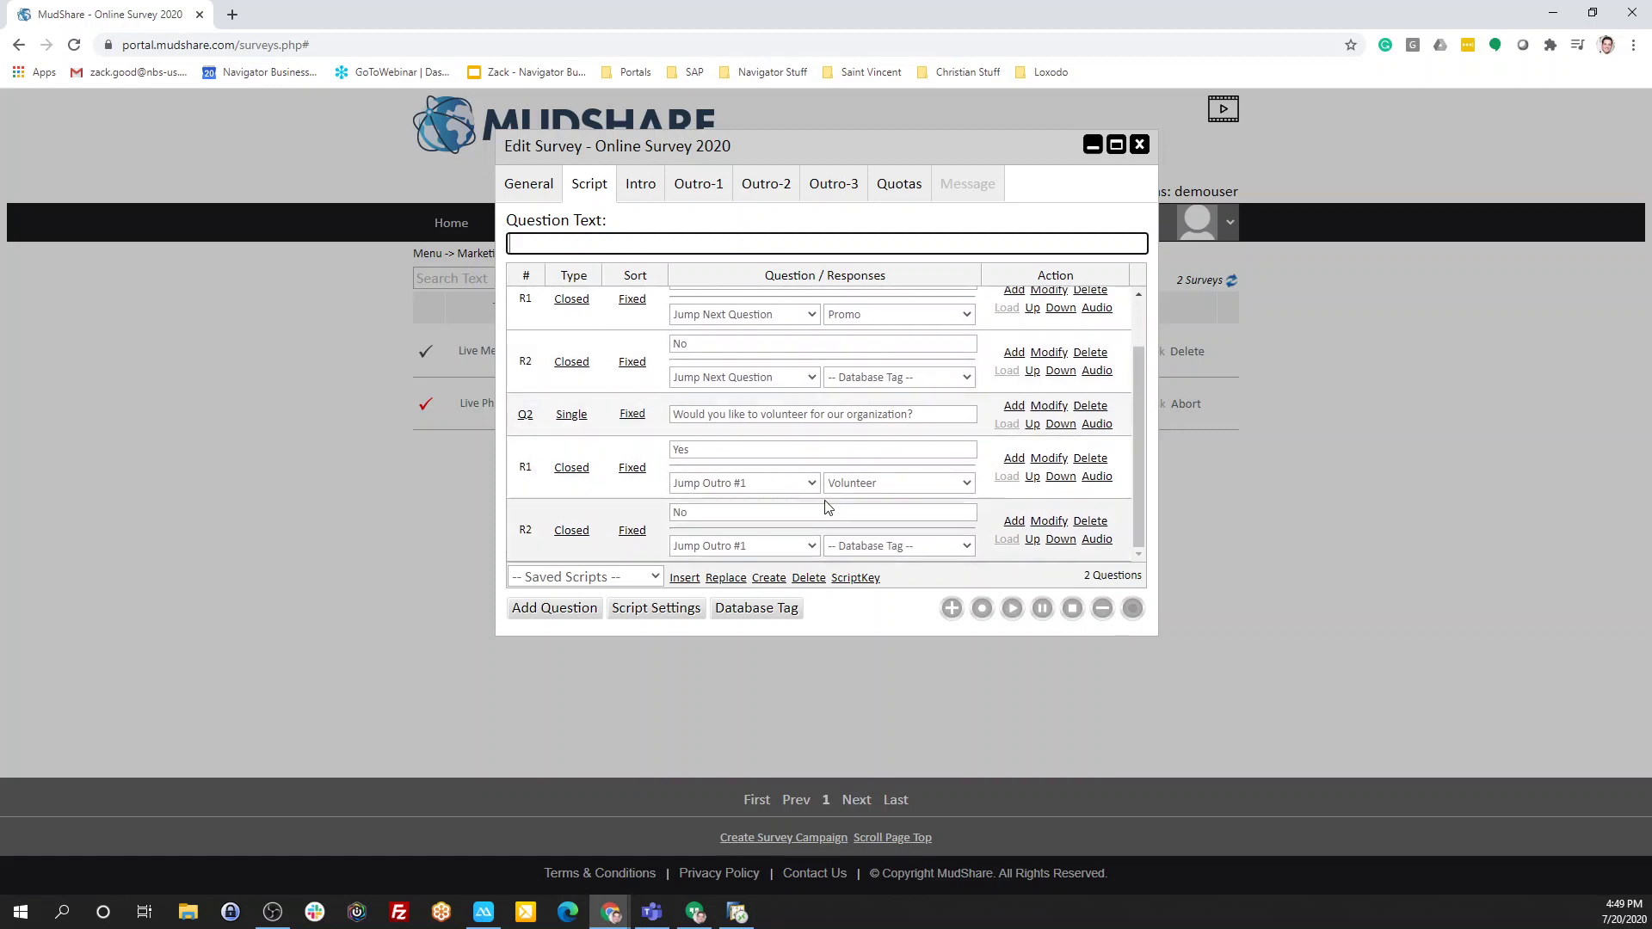
pyautogui.click(538, 189)
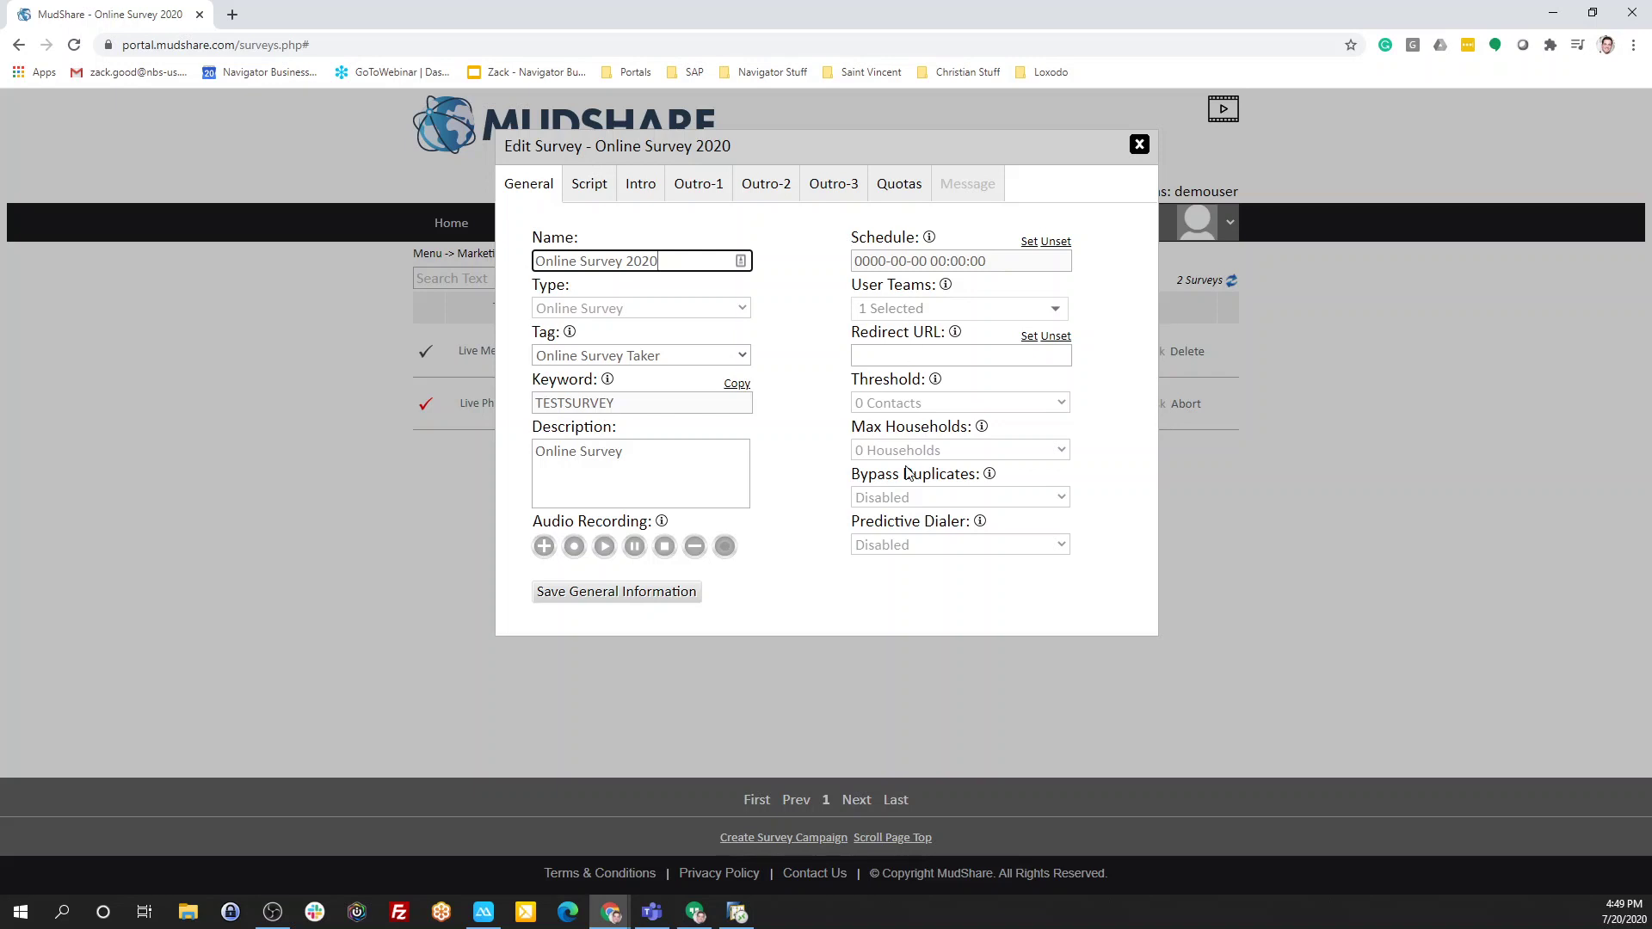
pyautogui.click(614, 593)
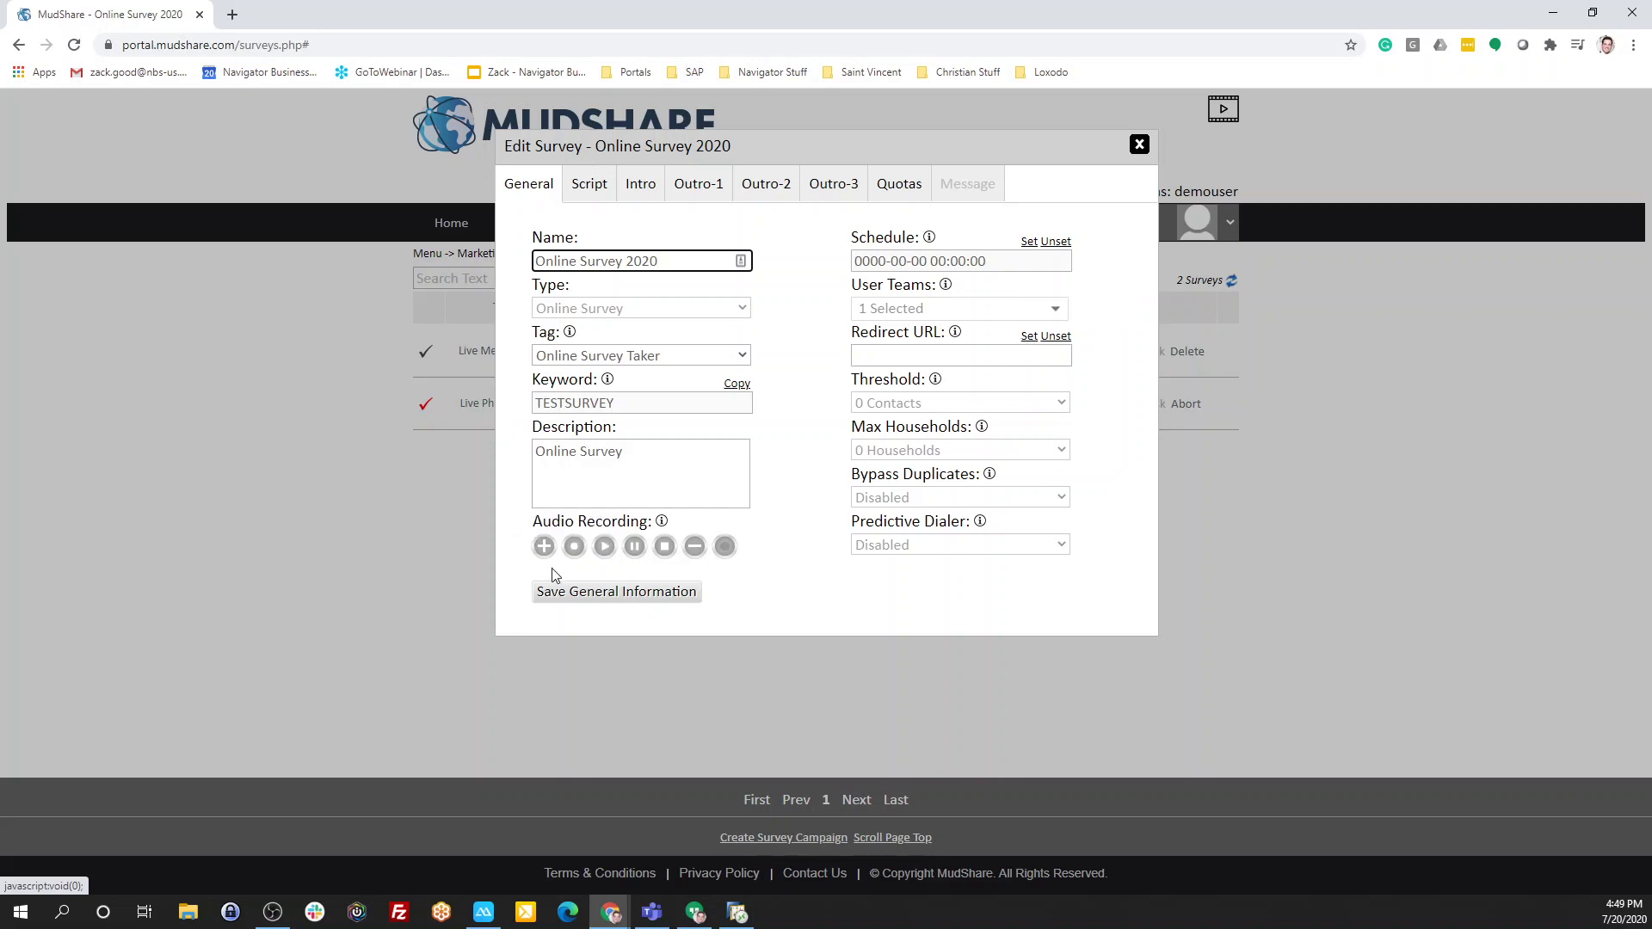
pyautogui.click(610, 593)
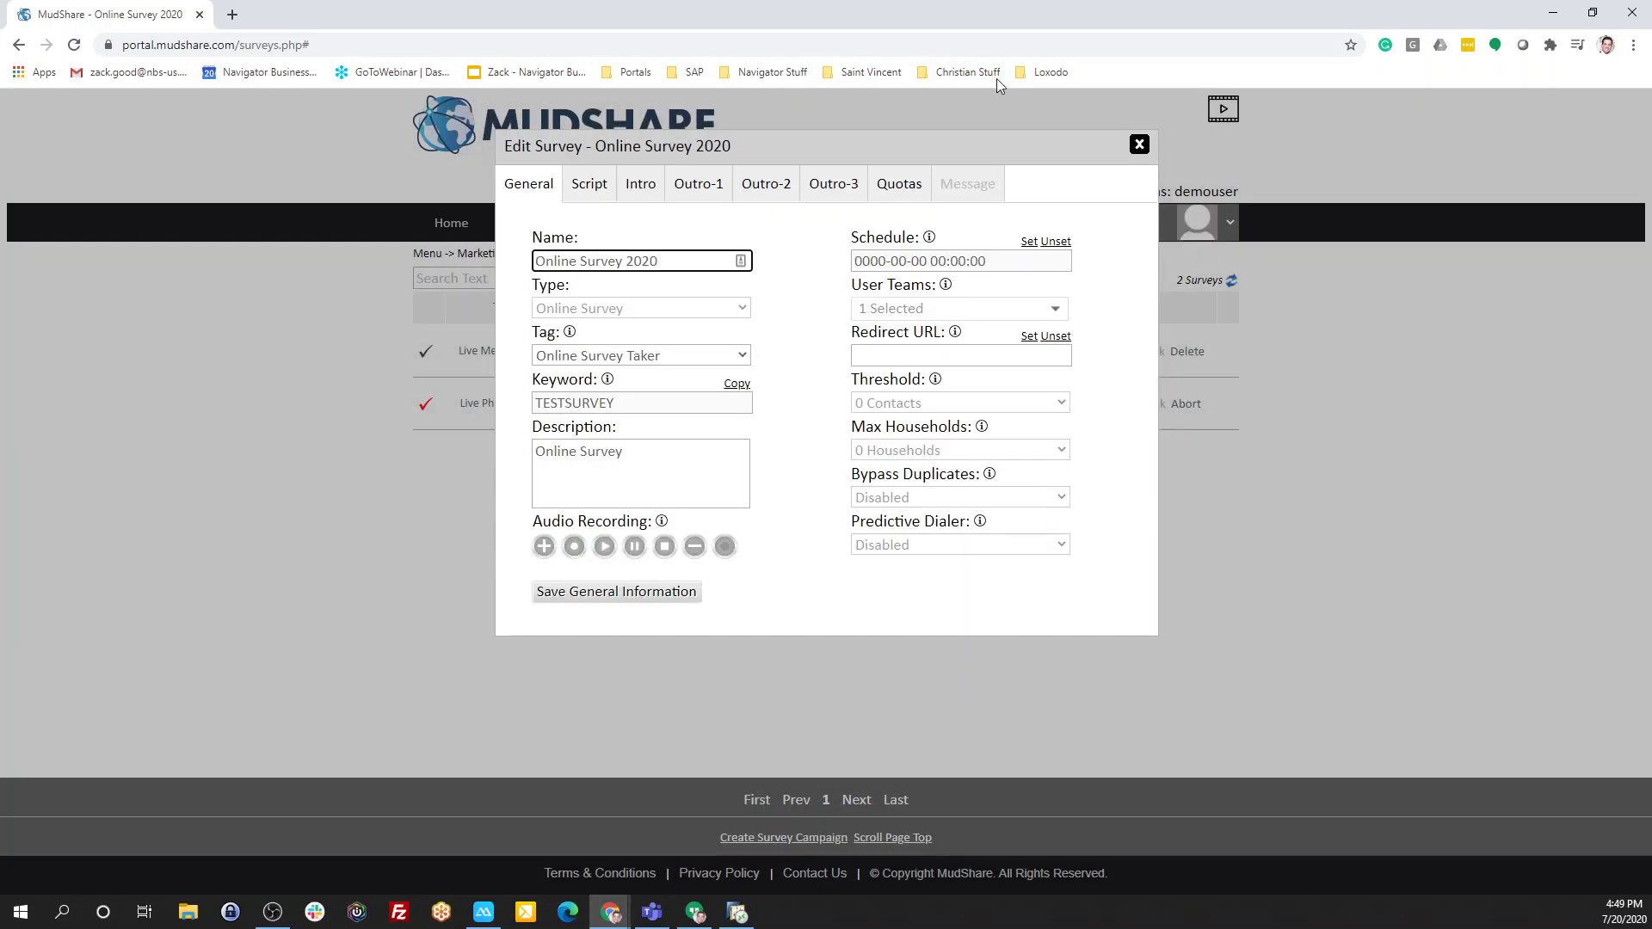
pyautogui.click(1145, 150)
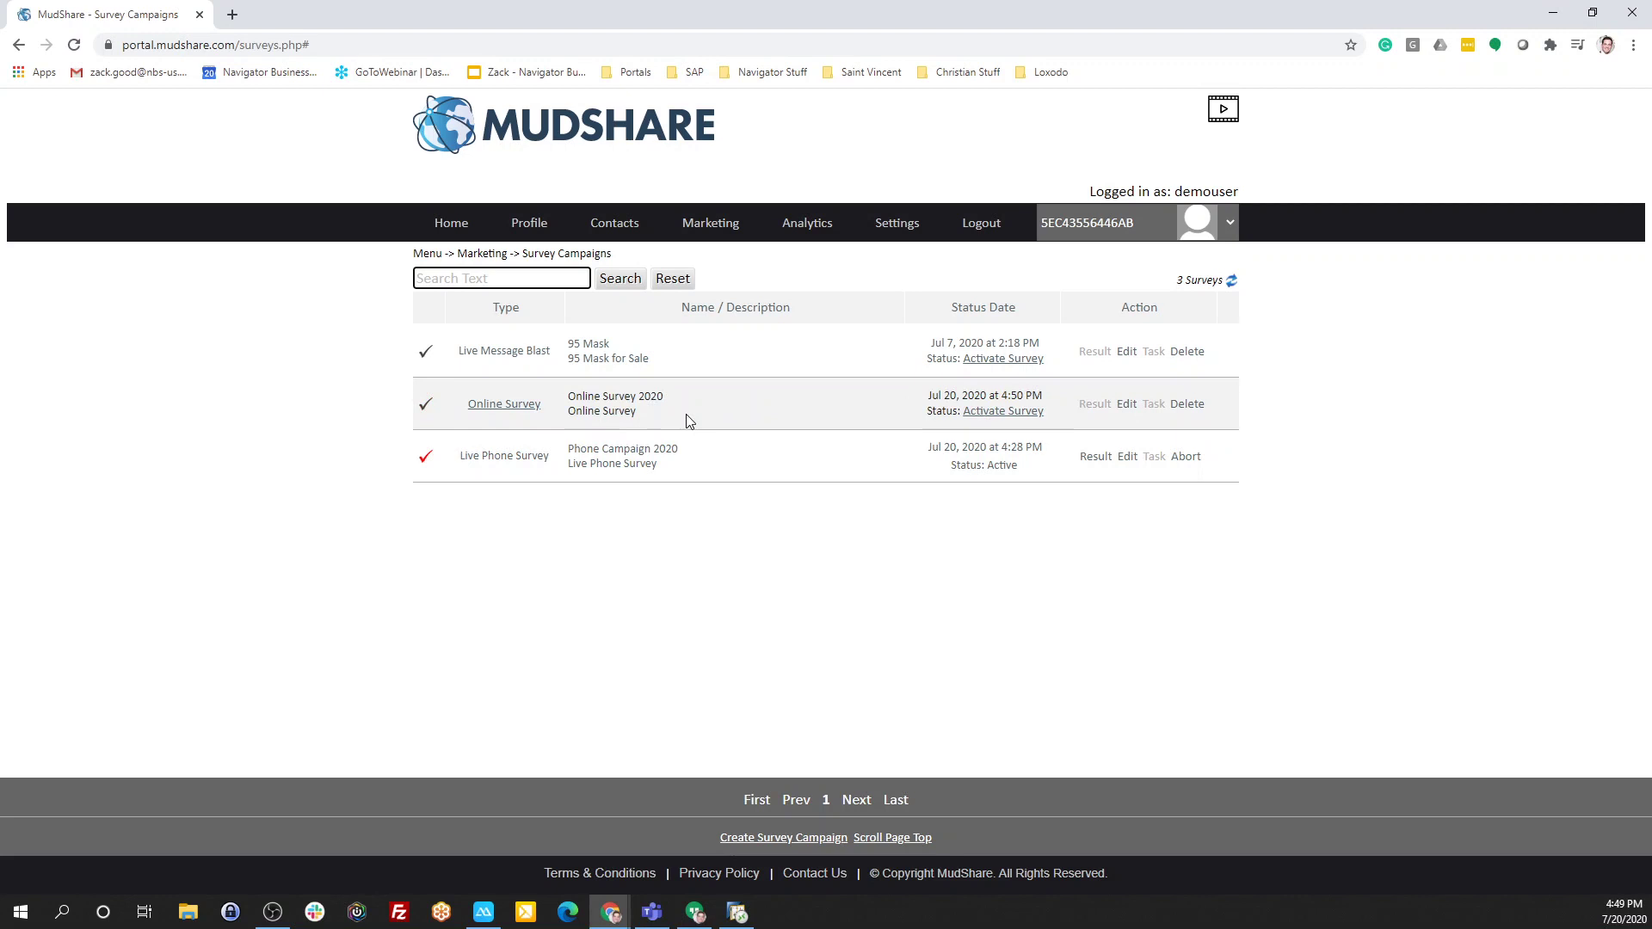
# Activate the Online Survey 2020 campaign and confirm the activation.
pyautogui.click(996, 415)
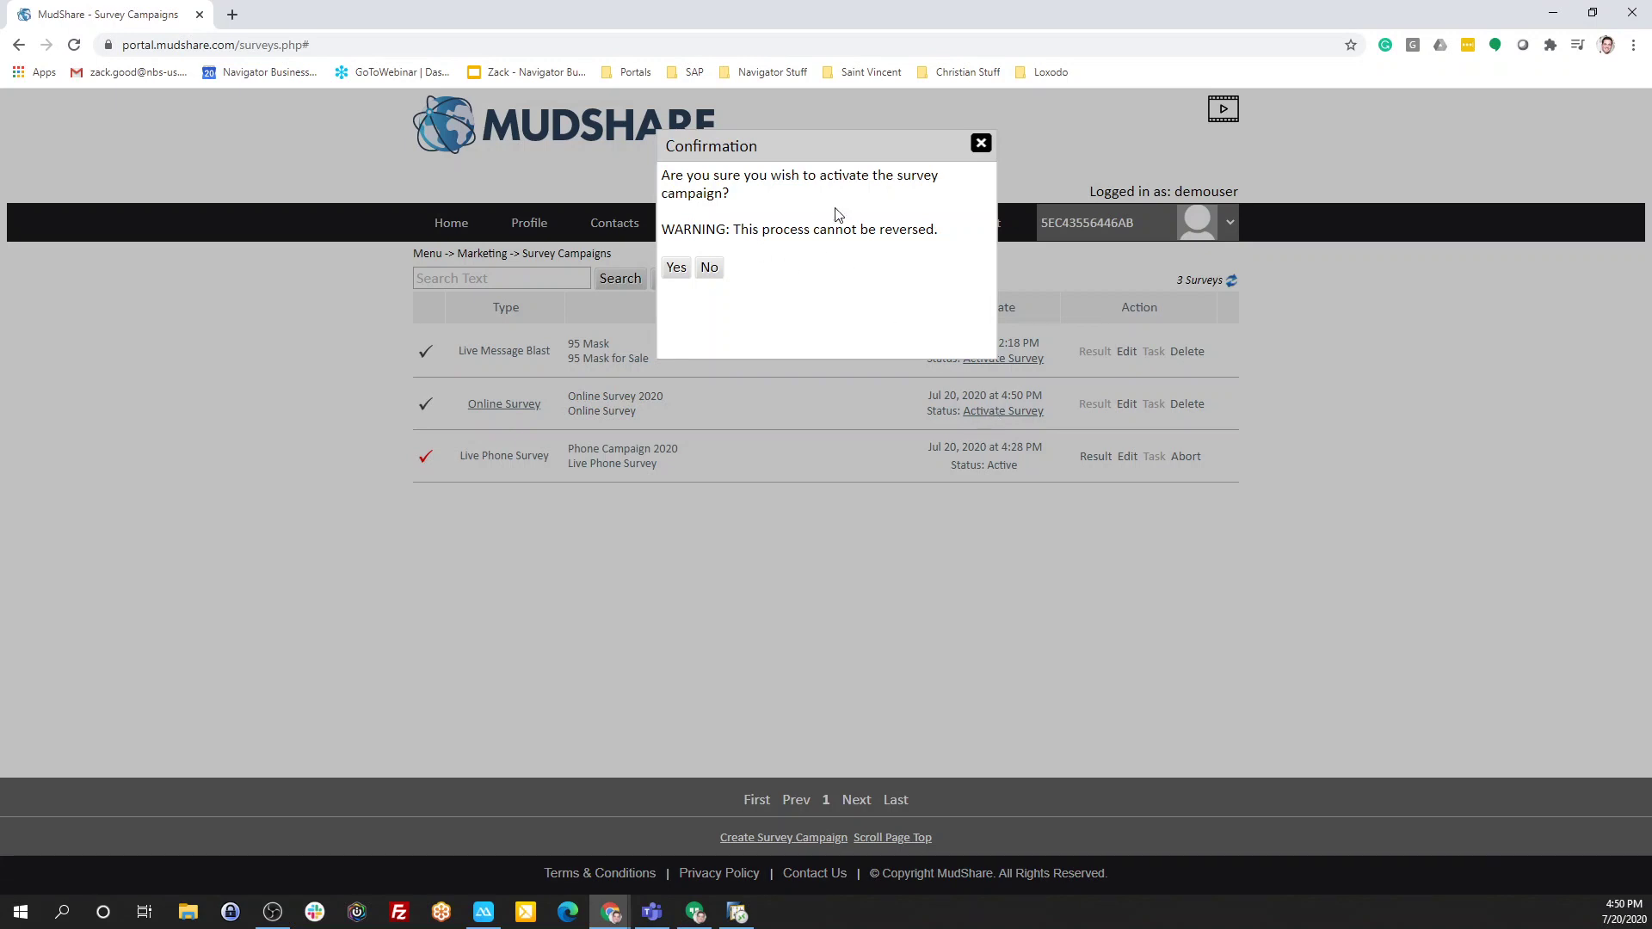
pyautogui.click(676, 268)
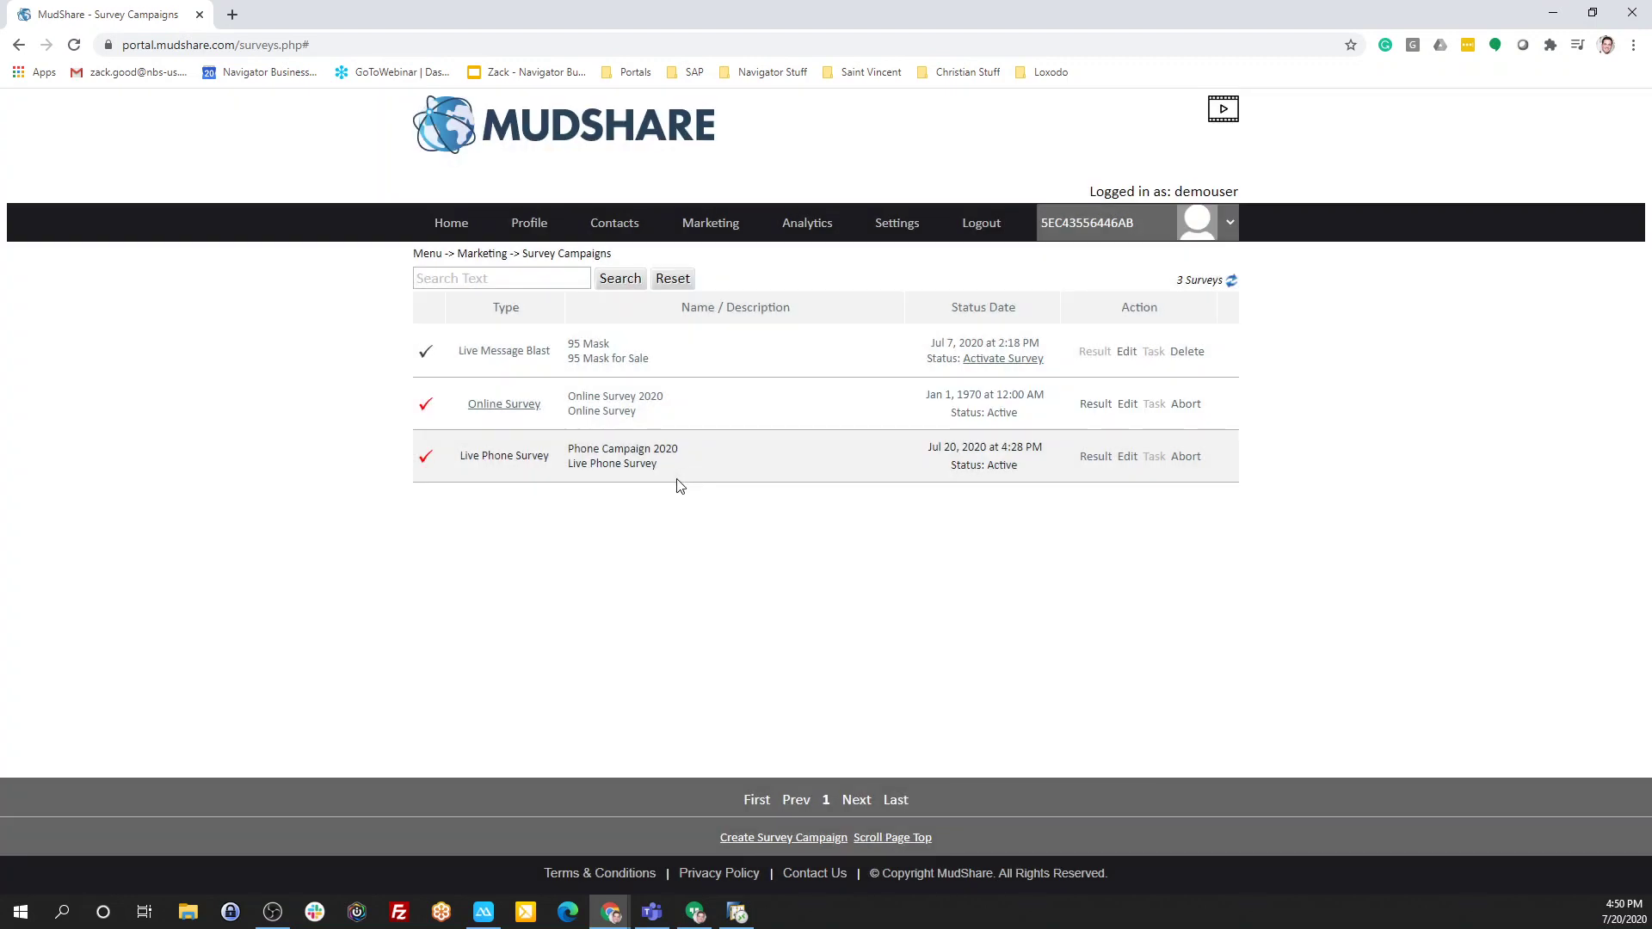
# Open the public survey page public.mudshare.com/testsurvey in a new browser tab.
pyautogui.click(232, 14)
pyautogui.click(314, 49)
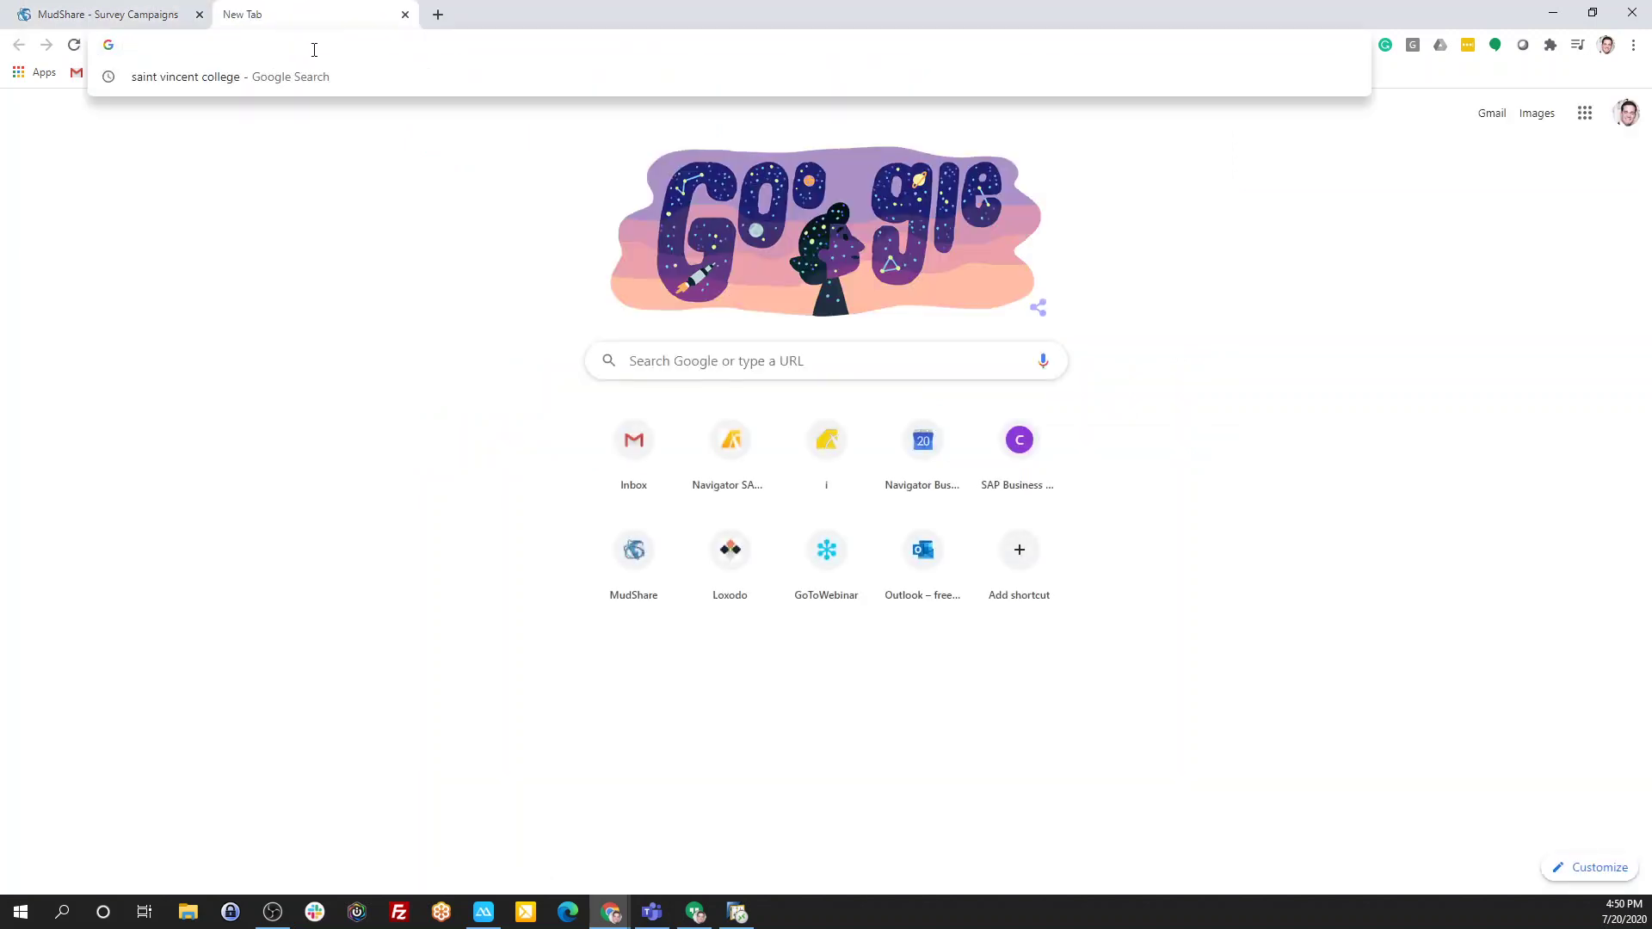
pyautogui.write('pub')
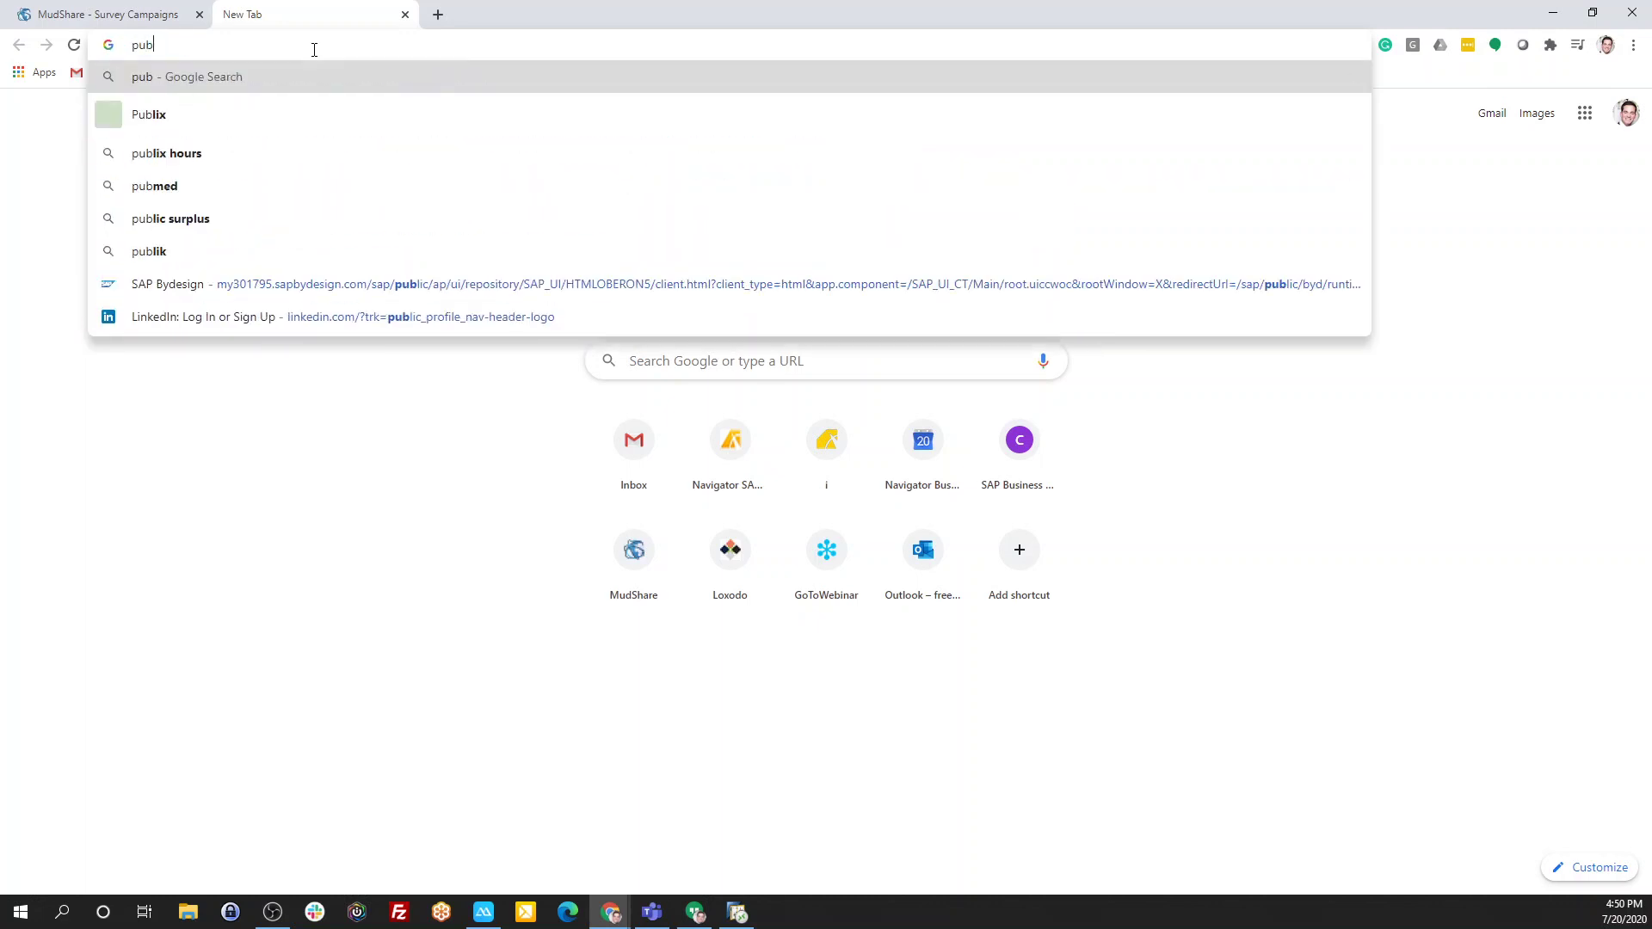
pyautogui.write('lic.mudshare')
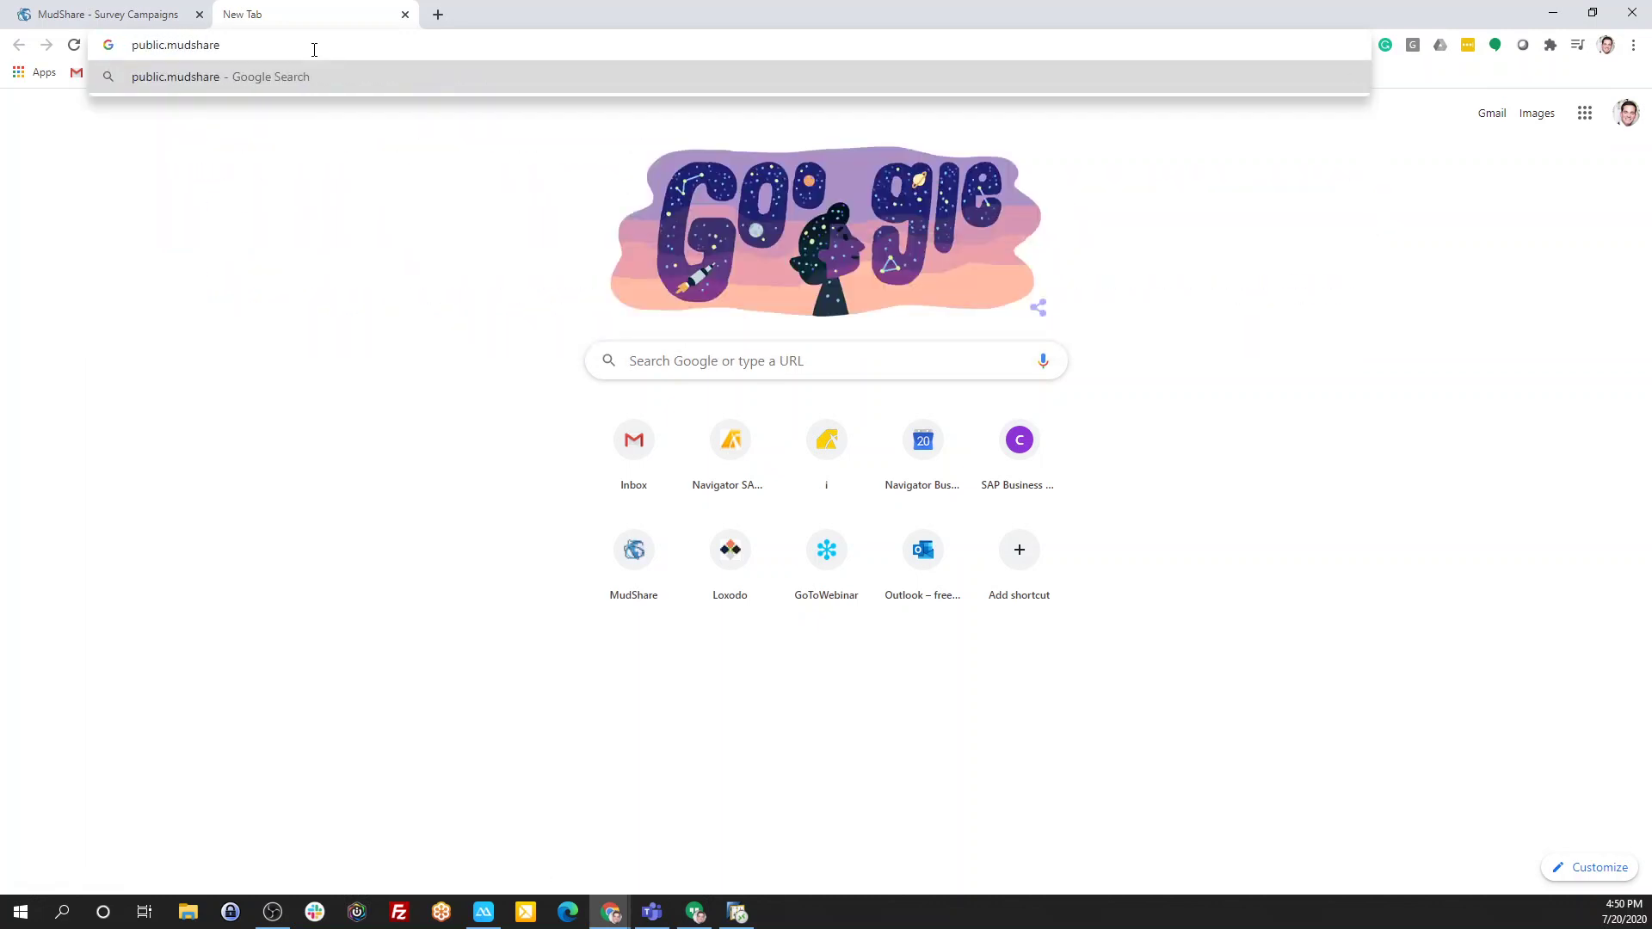
pyautogui.write('.com/')
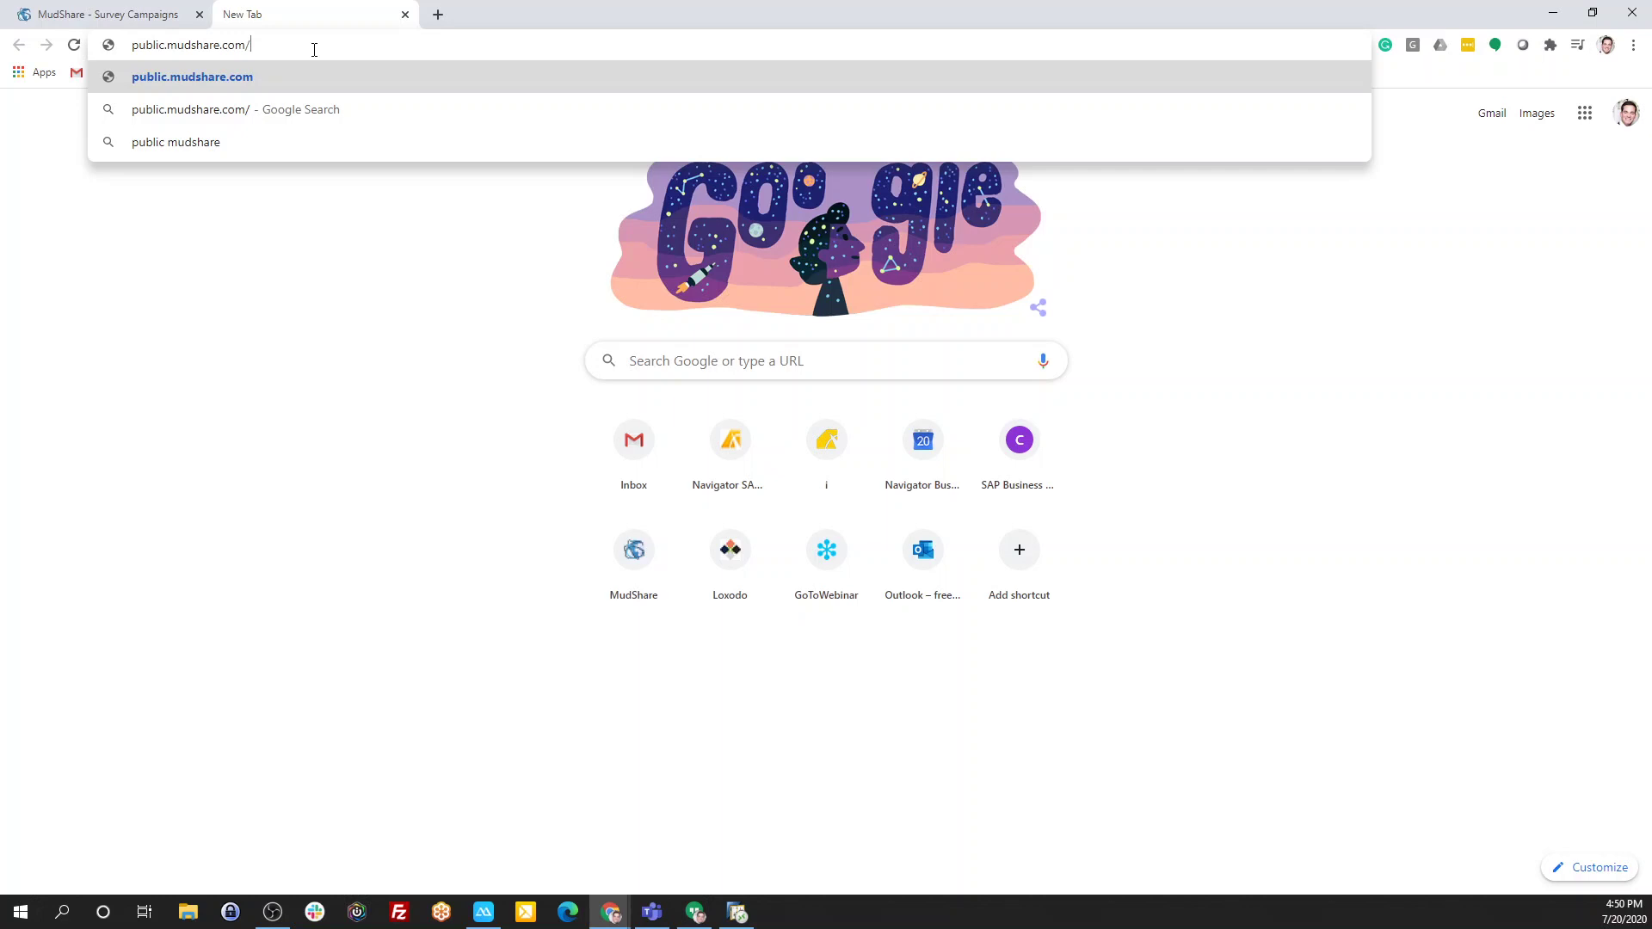
pyautogui.write('testsurvey')
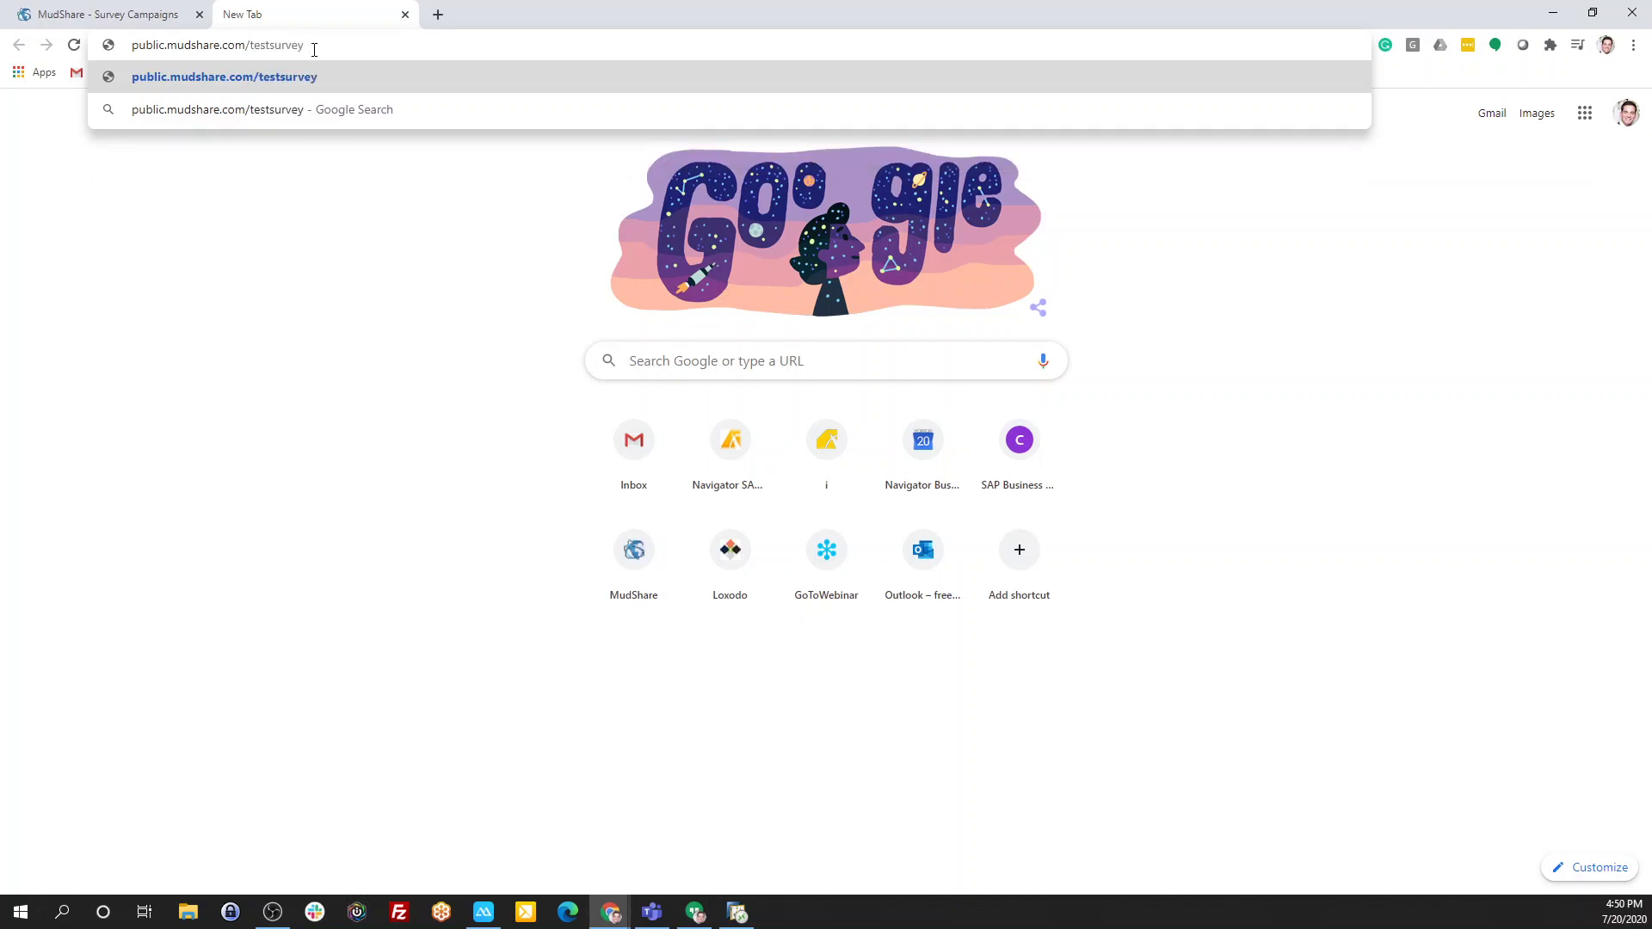
pyautogui.press('Return')
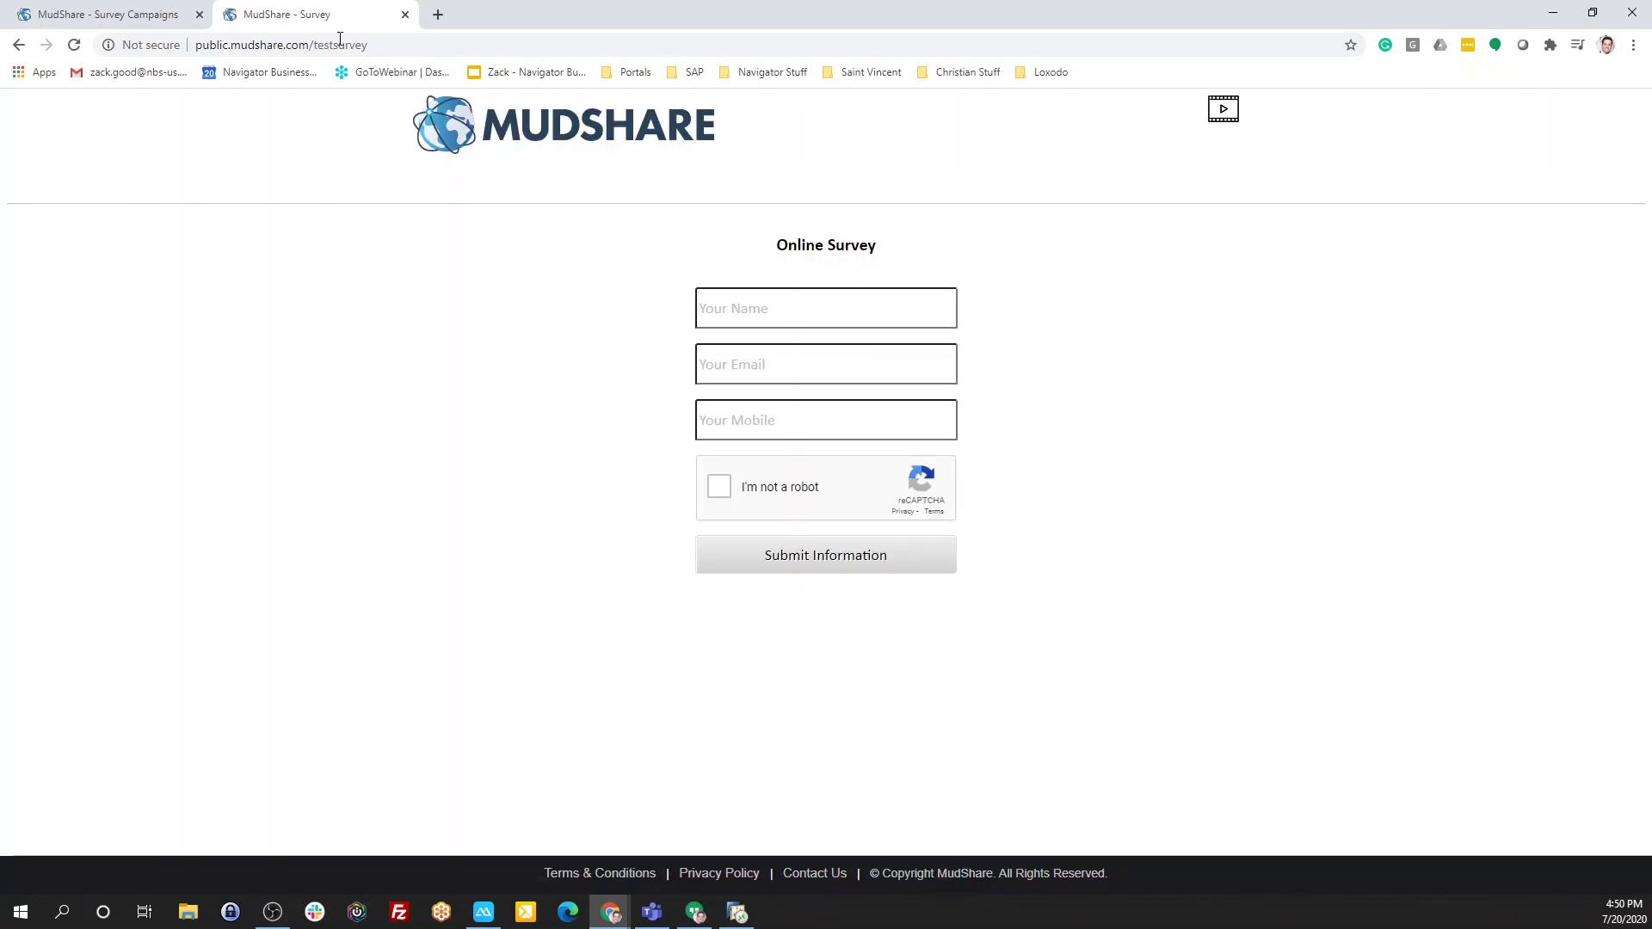
# Fill in the respondent's name, email and mobile number, complete the robot check and submit the information.
pyautogui.click(801, 293)
pyautogui.click(799, 353)
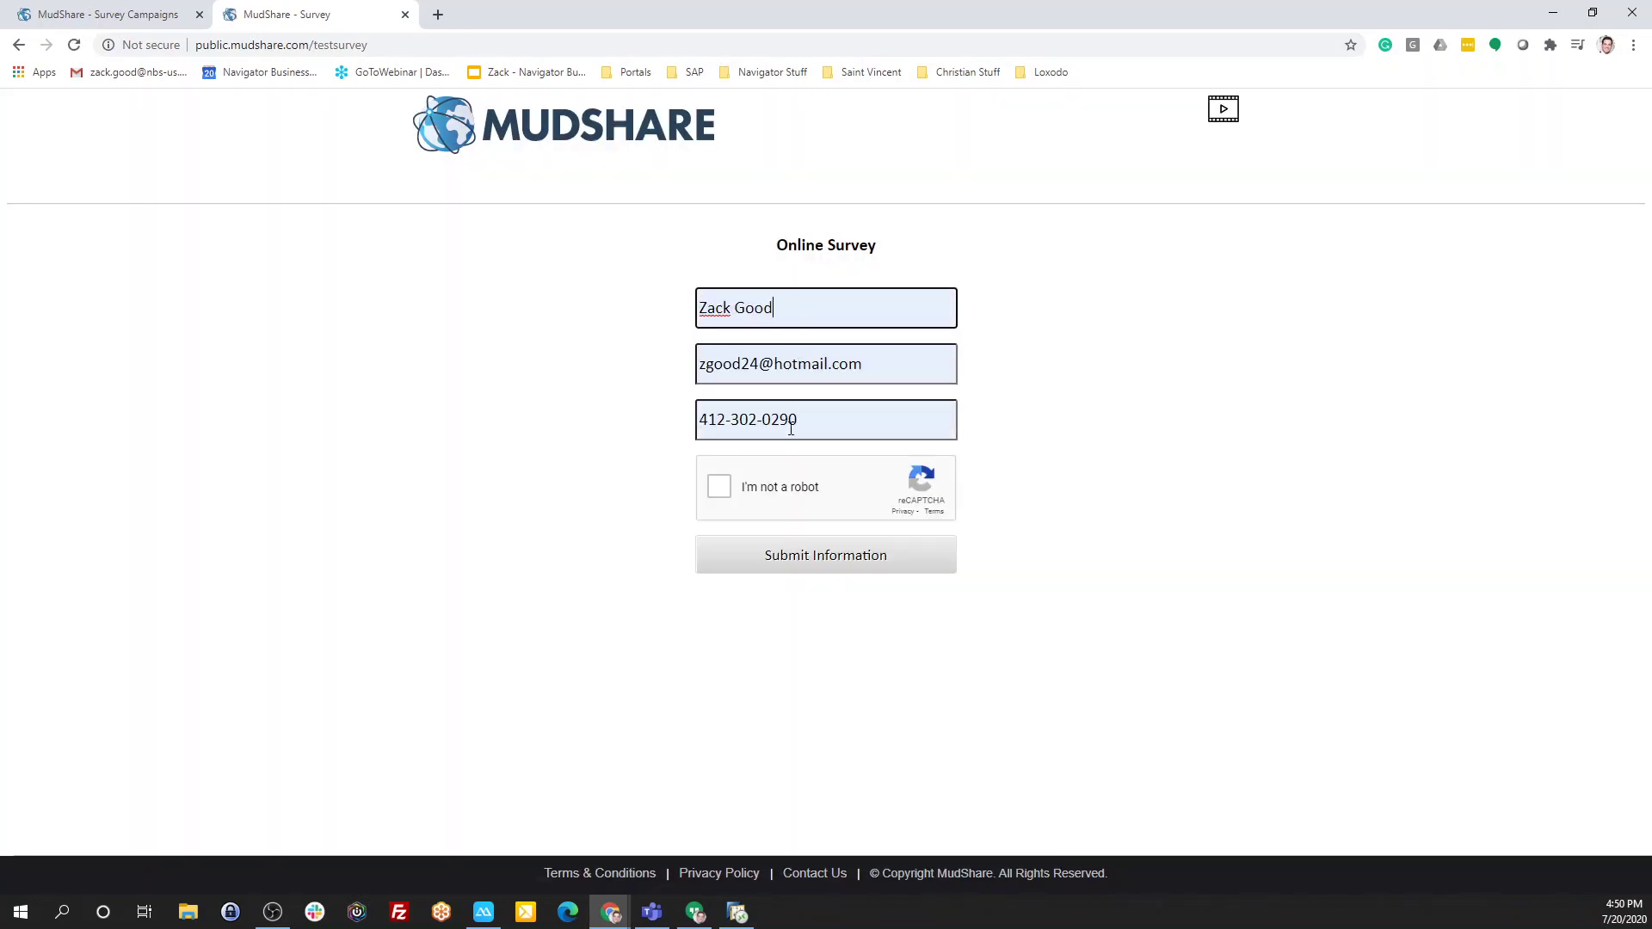
pyautogui.click(720, 486)
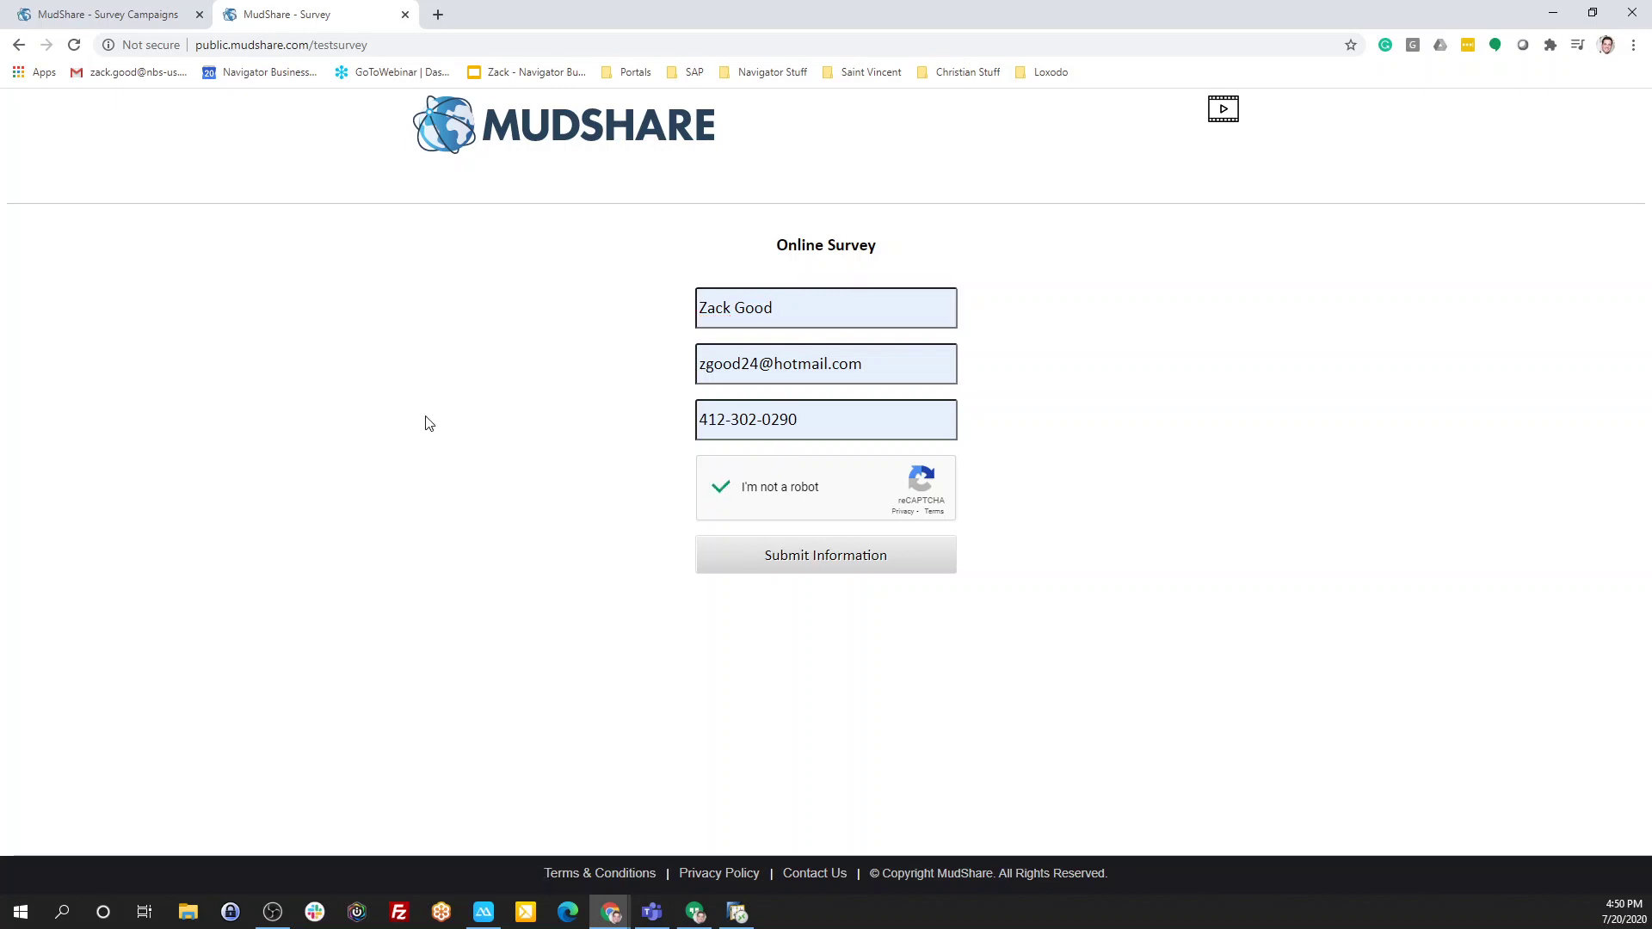
pyautogui.click(839, 556)
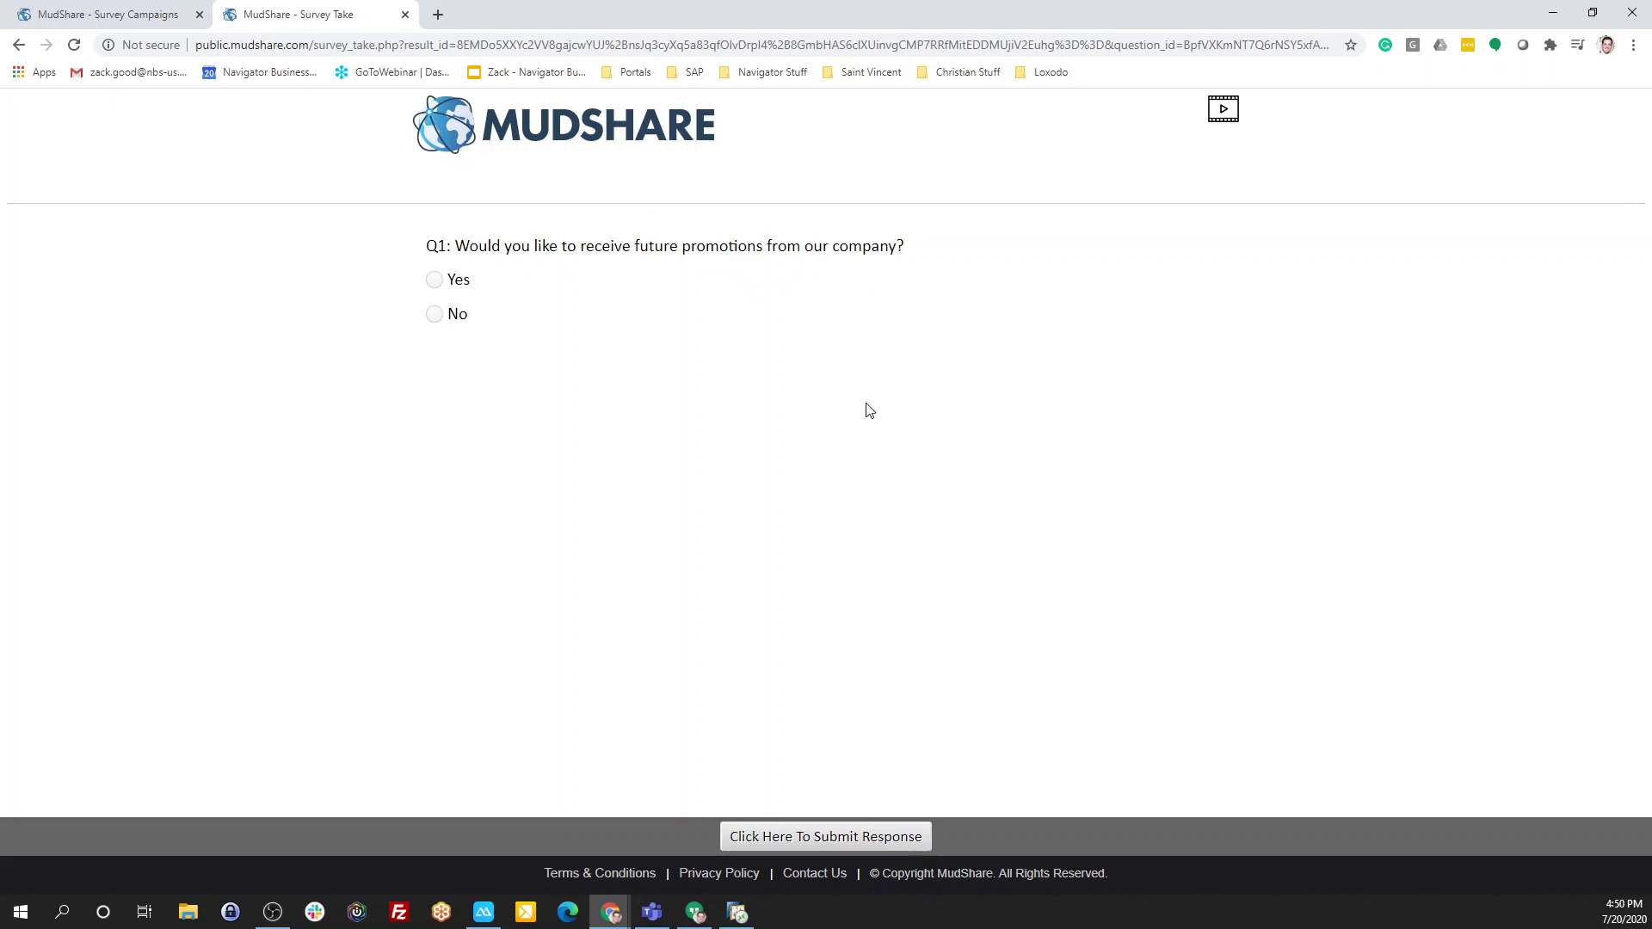
# Answer Yes to both the promotions and the volunteer survey questions, submitting each response.
pyautogui.click(432, 284)
pyautogui.click(802, 836)
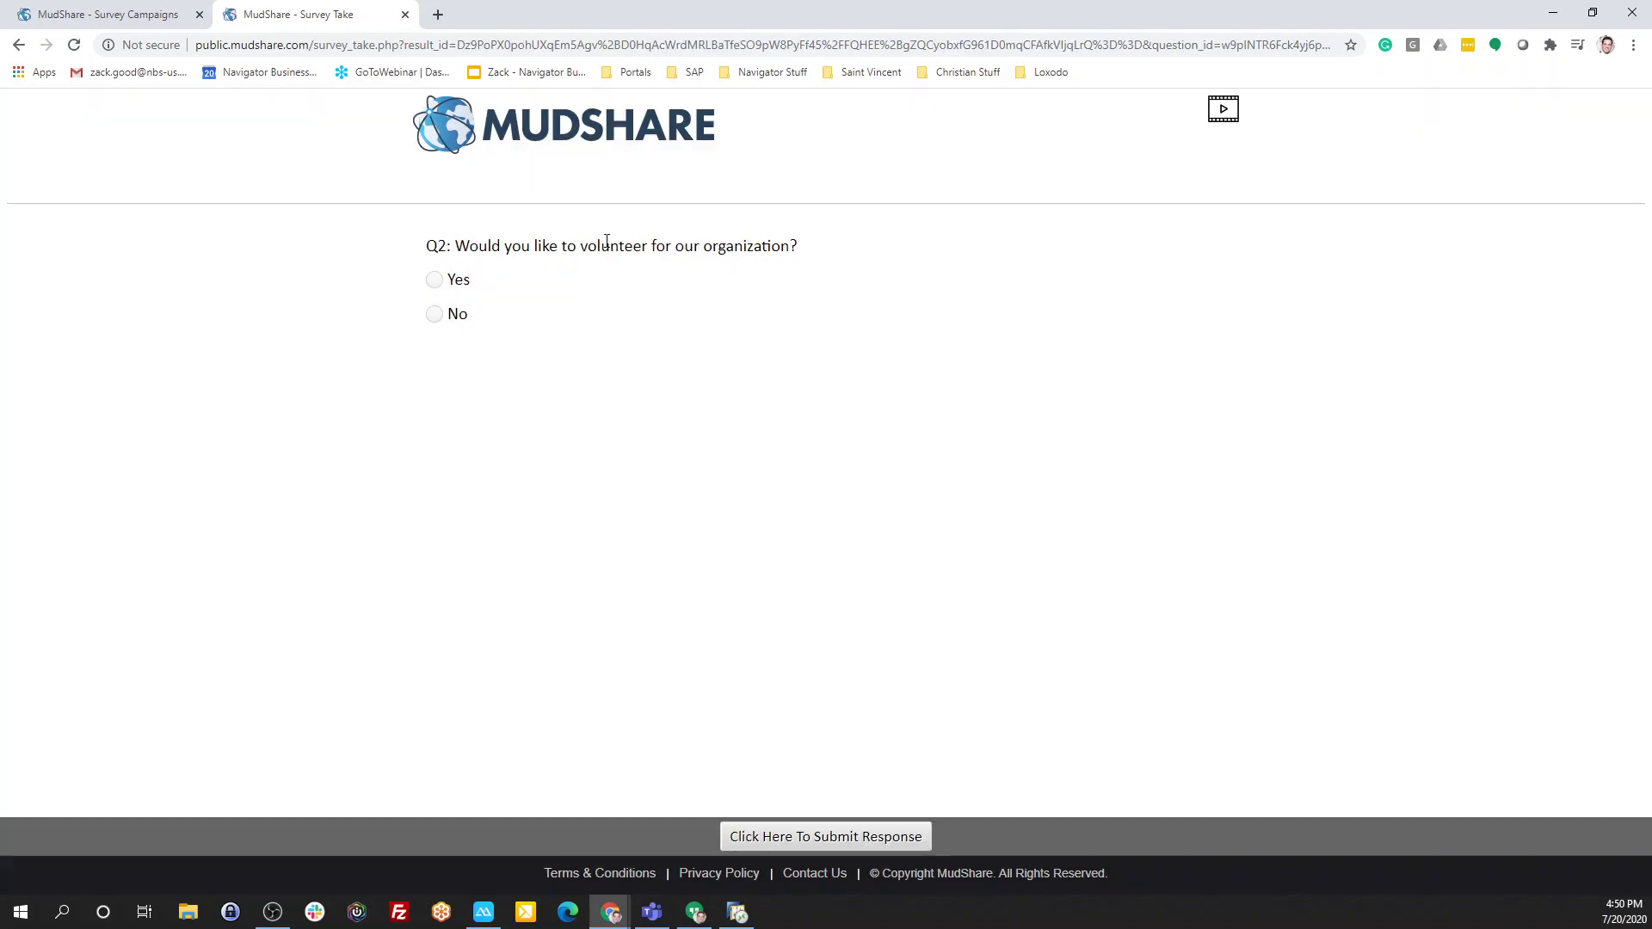
pyautogui.click(439, 279)
pyautogui.click(798, 839)
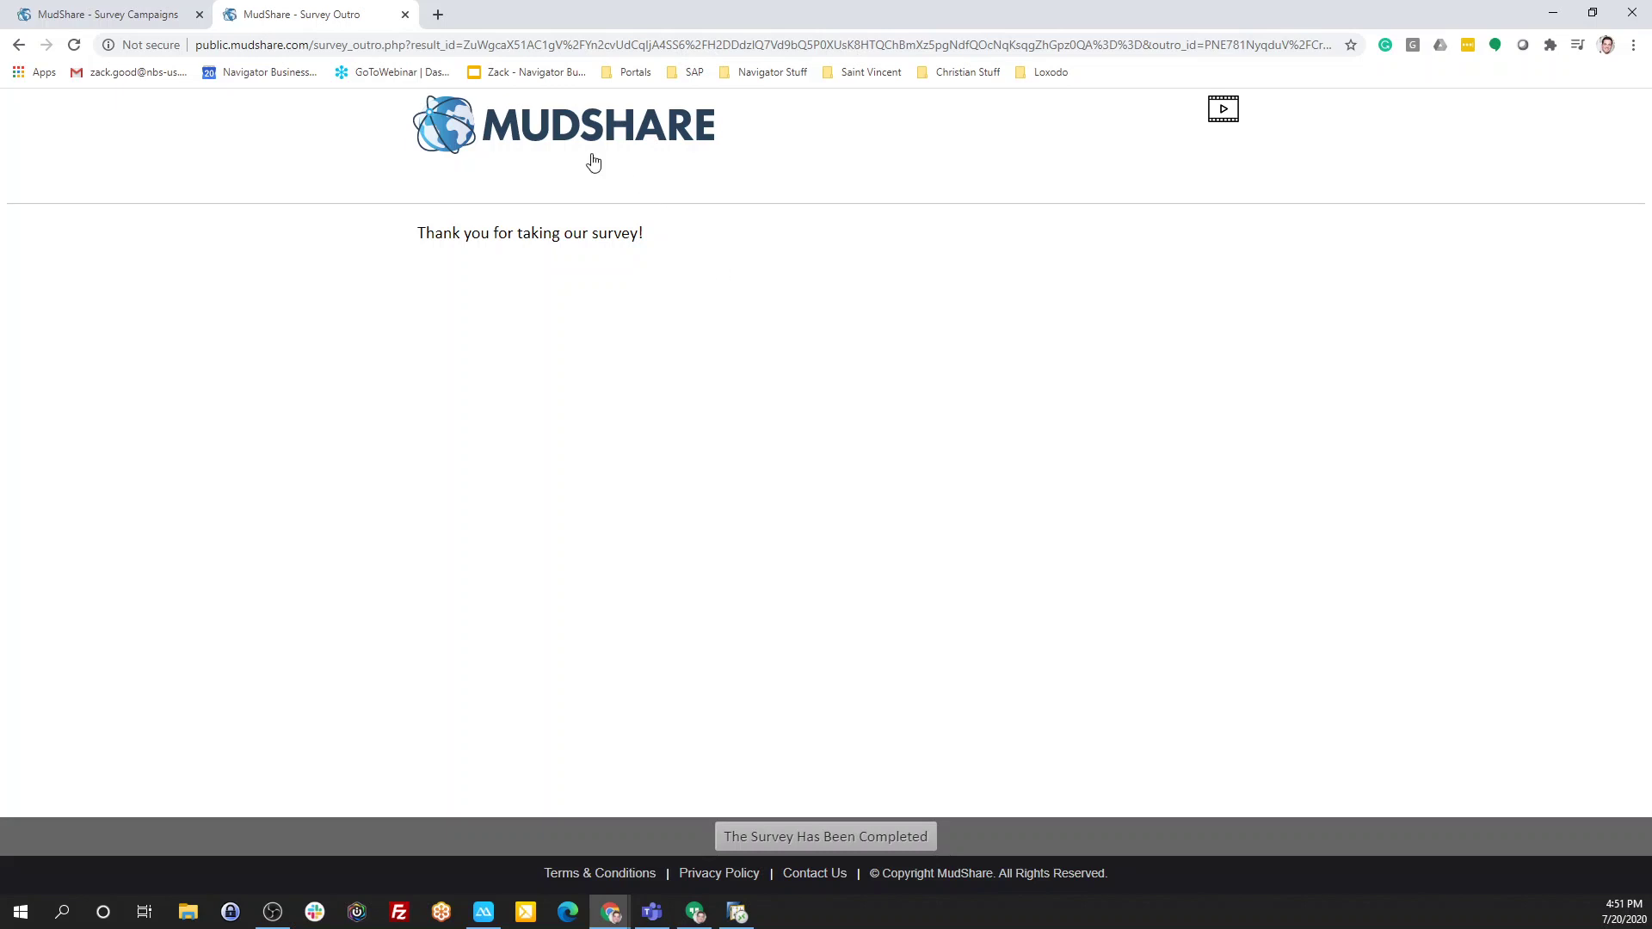
pyautogui.click(271, 913)
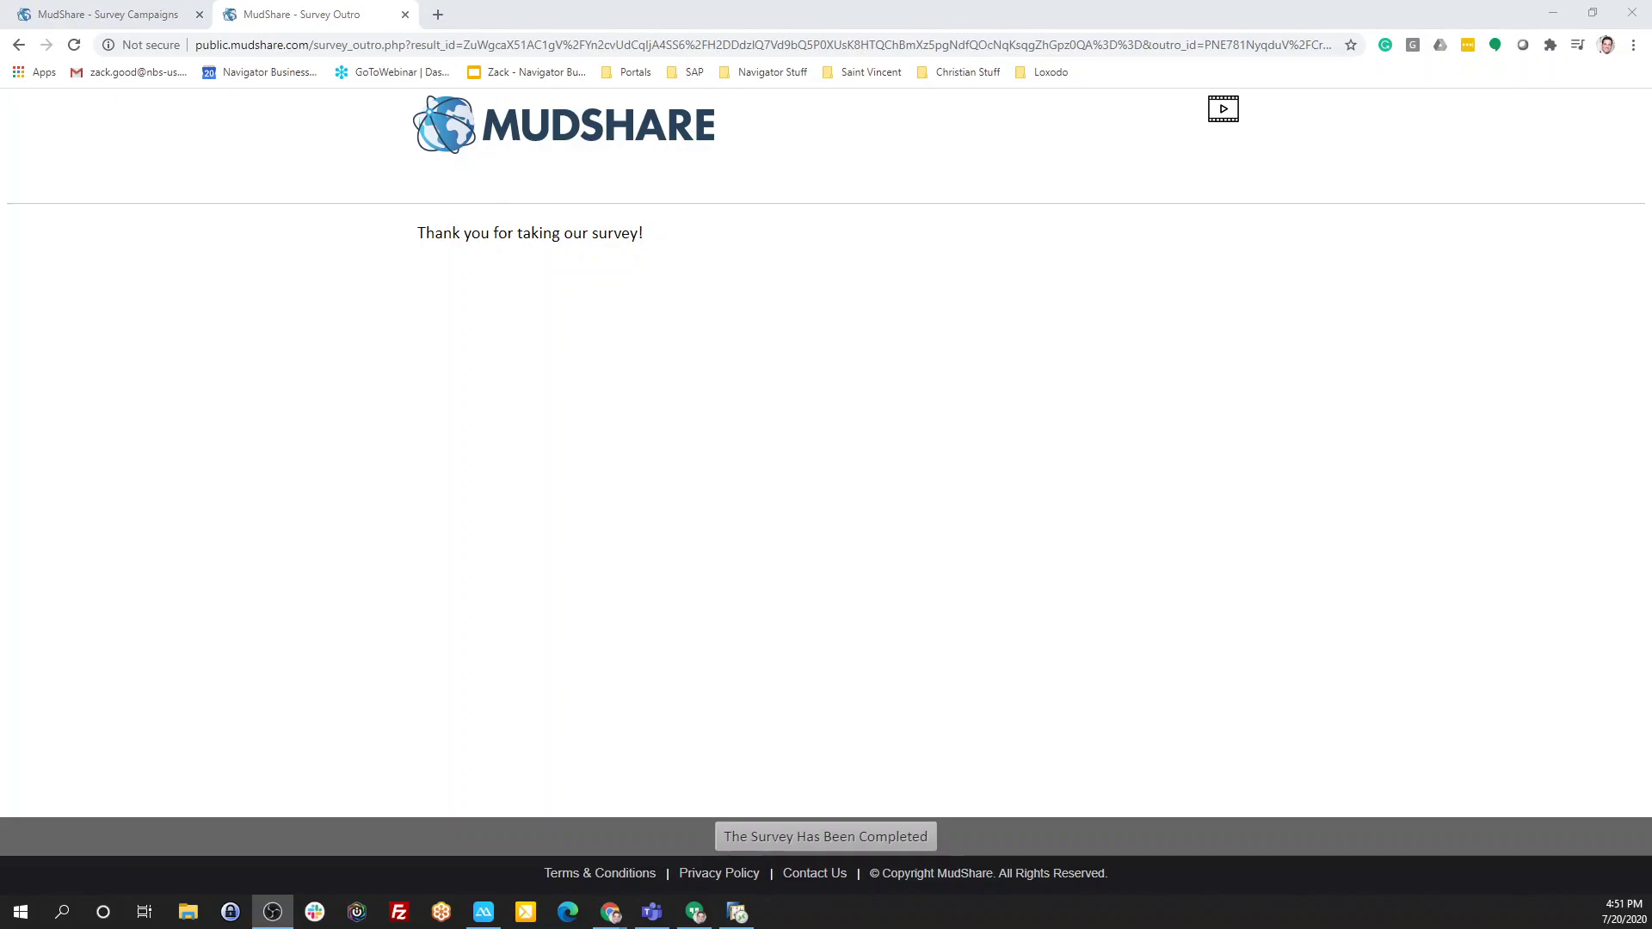